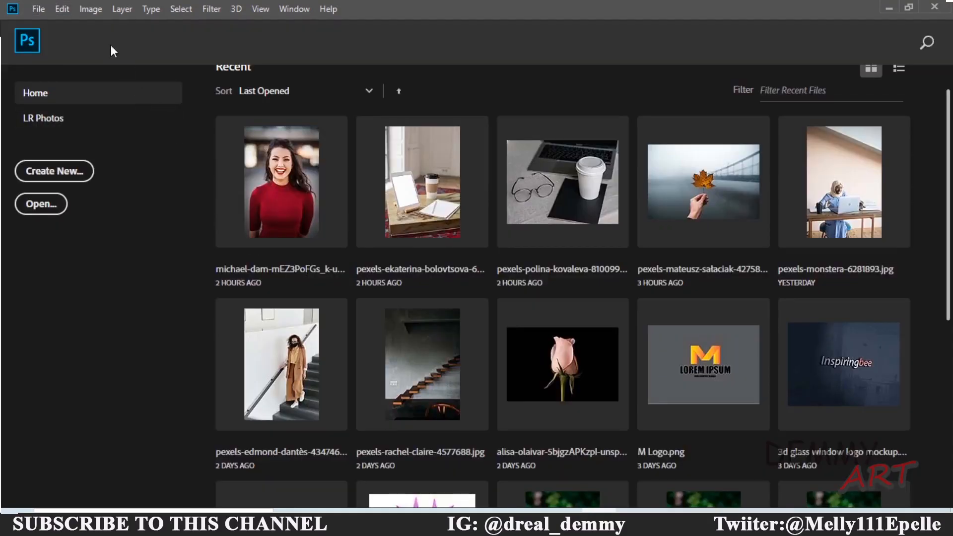
# Open the image daniel-minarik-gUYtxsqqkmQ-unsplash from the Downloads folder.
pyautogui.click(36, 9)
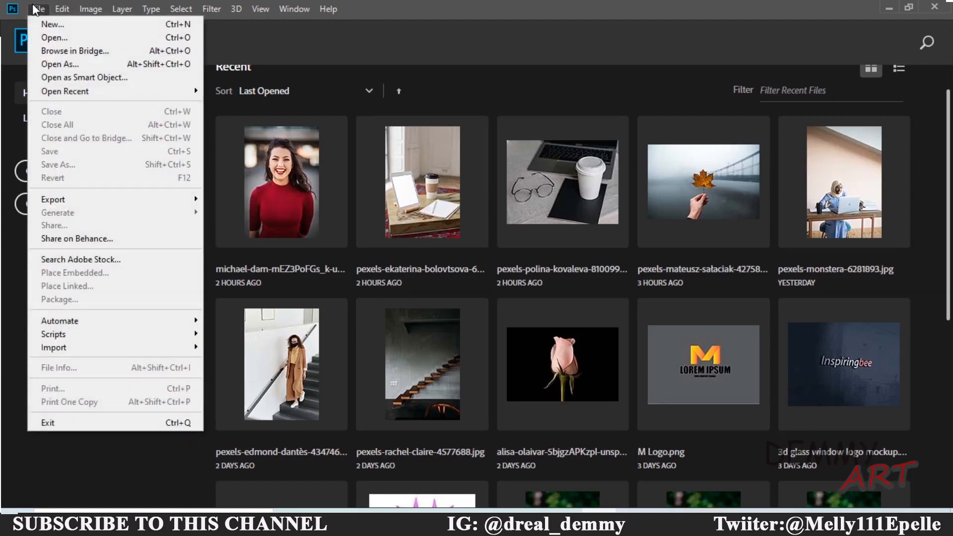
pyautogui.click(58, 42)
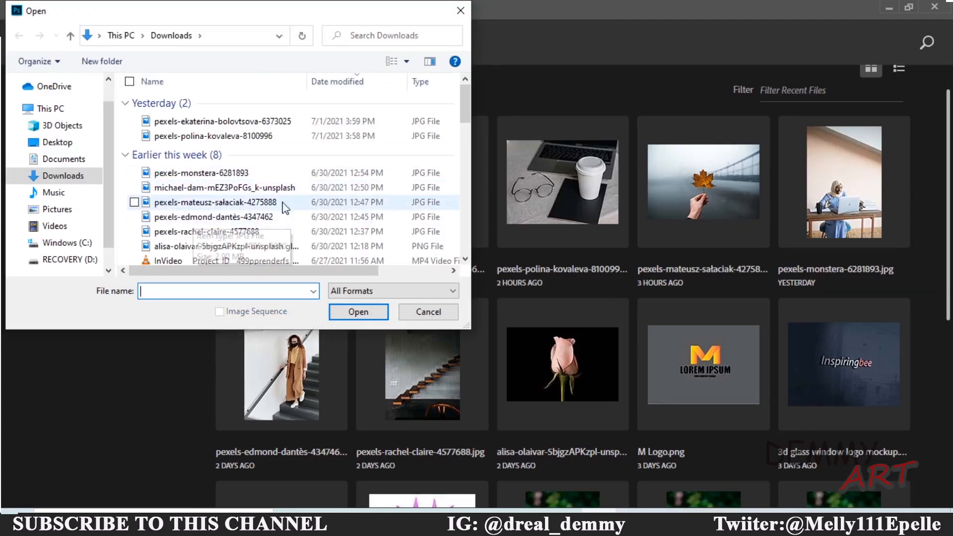
pyautogui.moveTo(465, 120); pyautogui.dragTo(467, 171)
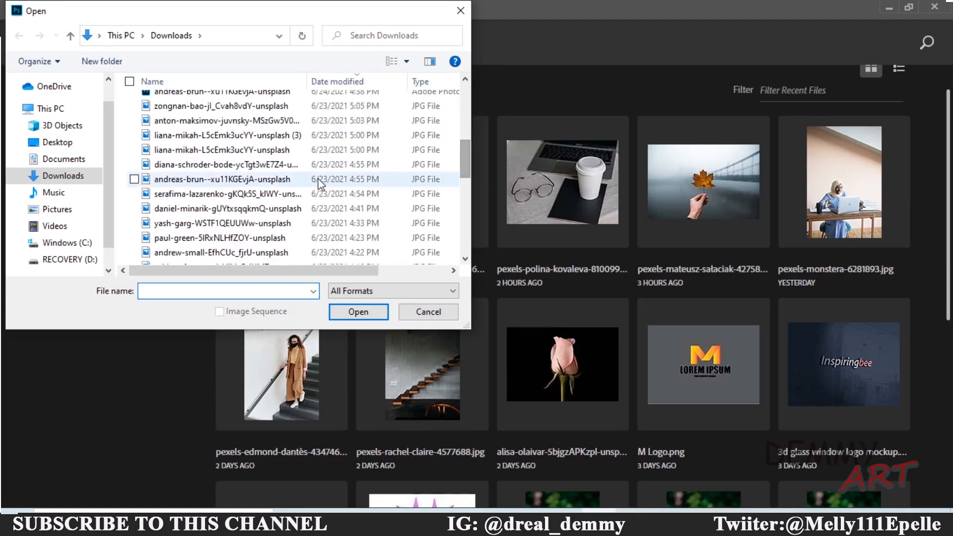
pyautogui.click(278, 209)
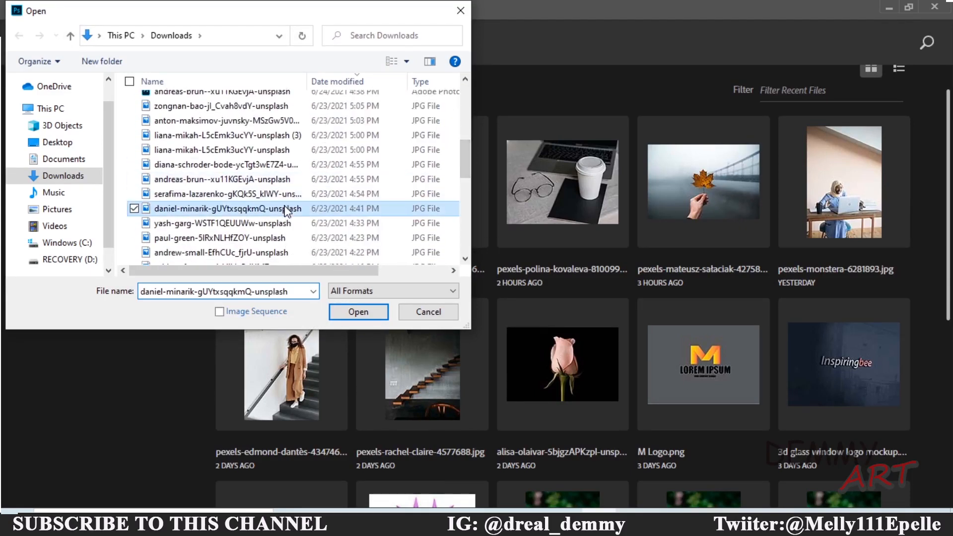
pyautogui.click(355, 315)
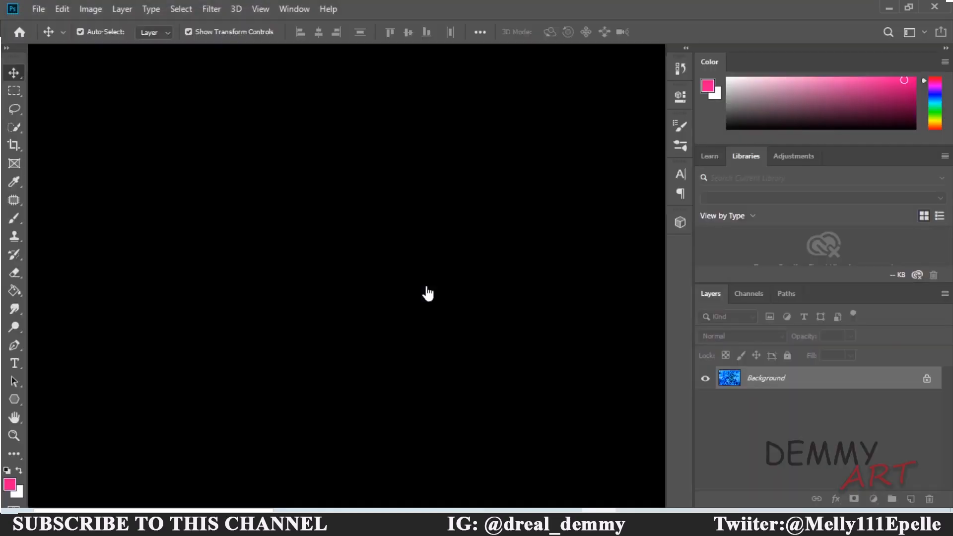
# Add a horizontal text layer reading "DEMMY" over the upper middle of the flower photo.
pyautogui.click(19, 365)
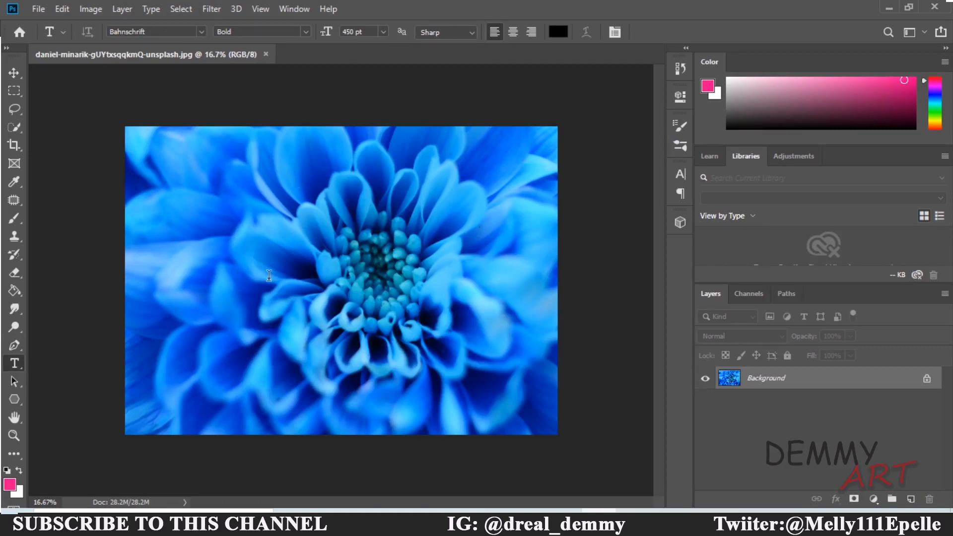
pyautogui.click(254, 250)
pyautogui.press('BackSpace')
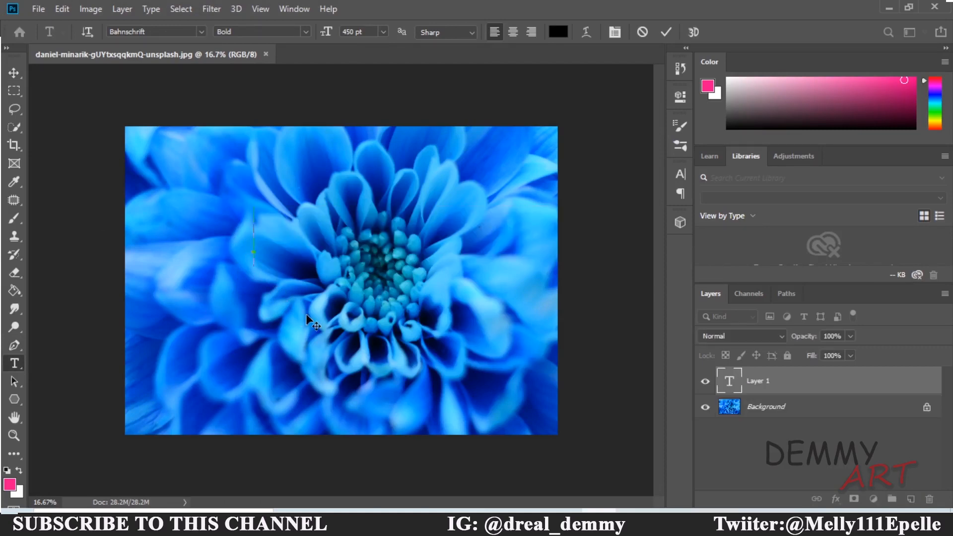
pyautogui.write('D')
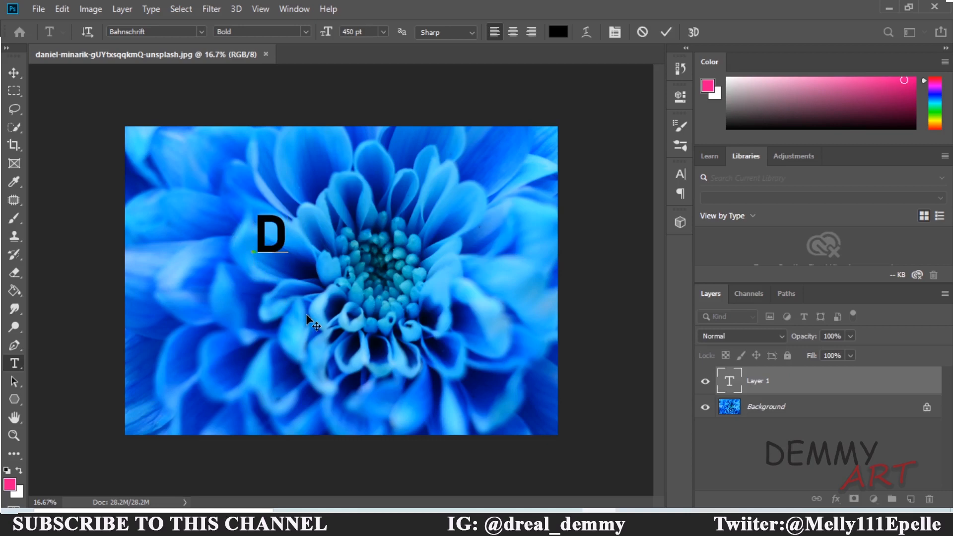
pyautogui.write('E')
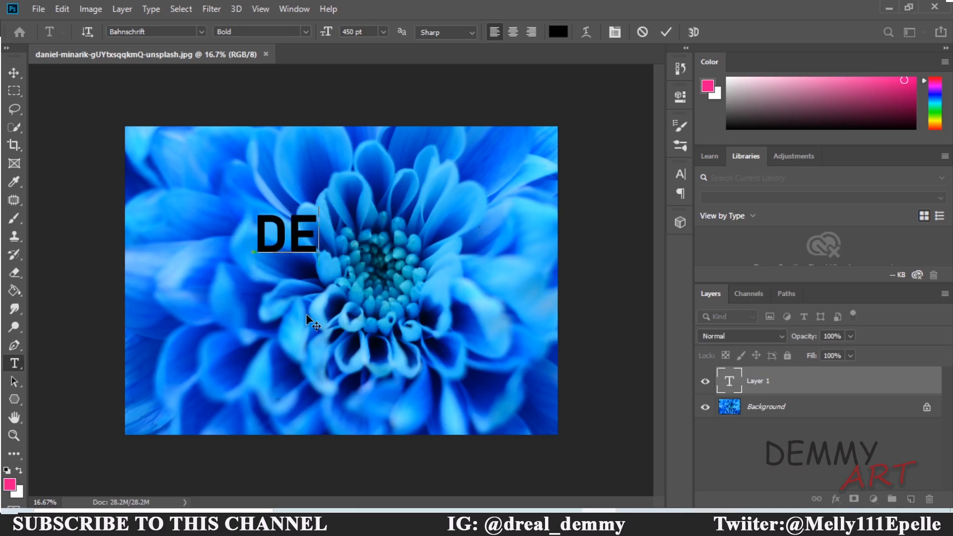
pyautogui.write('MMY')
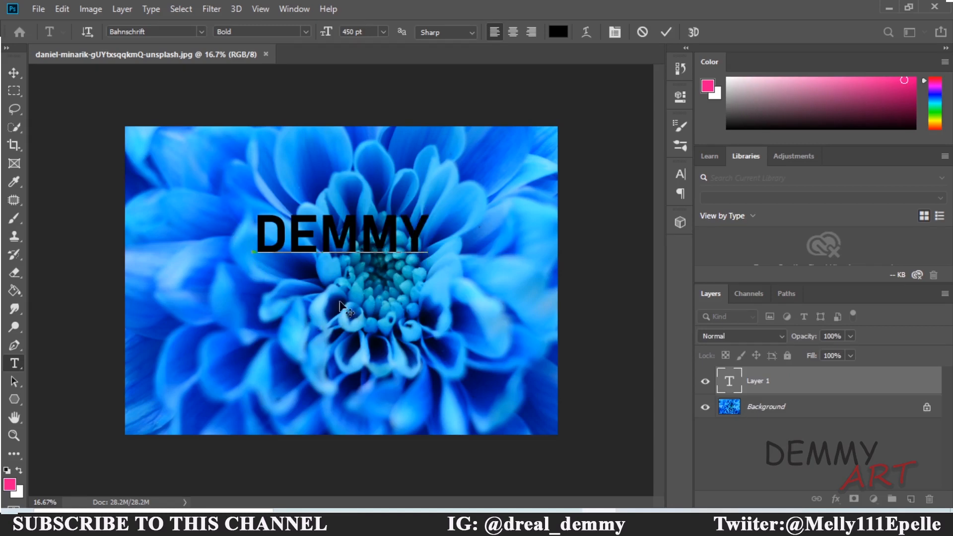
pyautogui.click(6, 78)
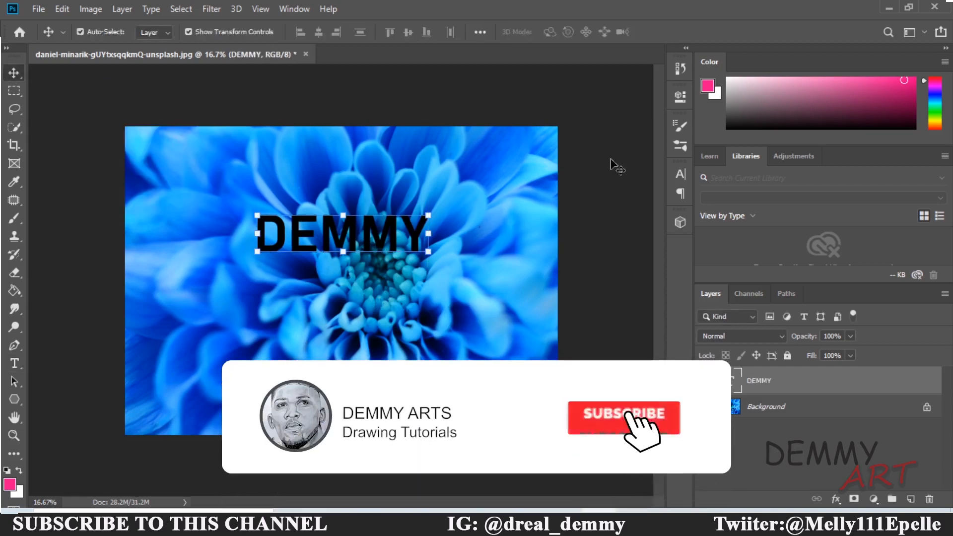
# Change the DEMMY text colour to white (ffffff).
pyautogui.click(683, 171)
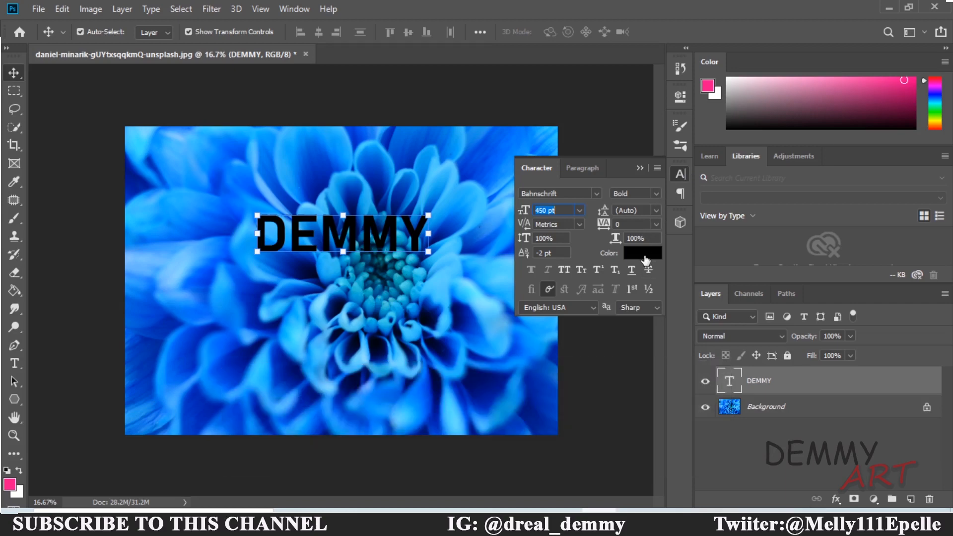
pyautogui.click(643, 254)
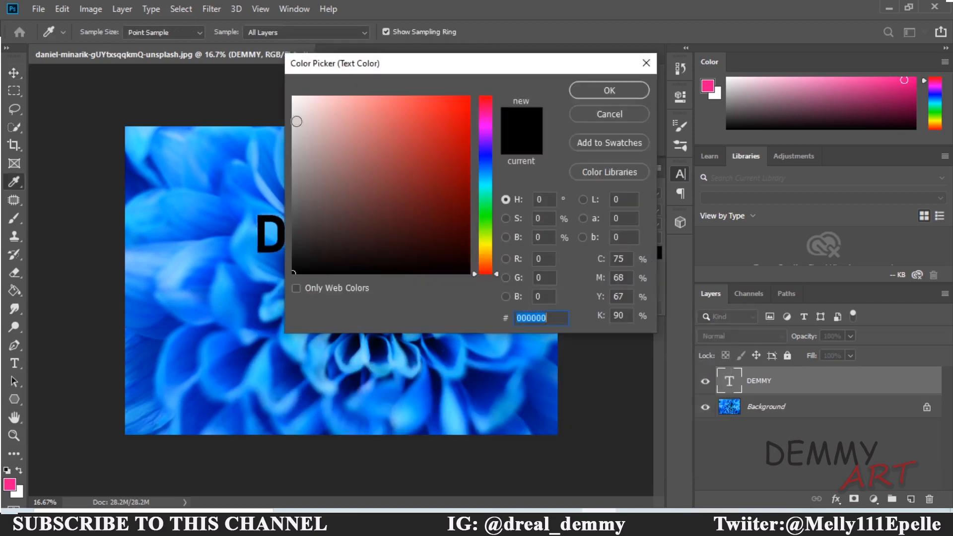
pyautogui.click(293, 98)
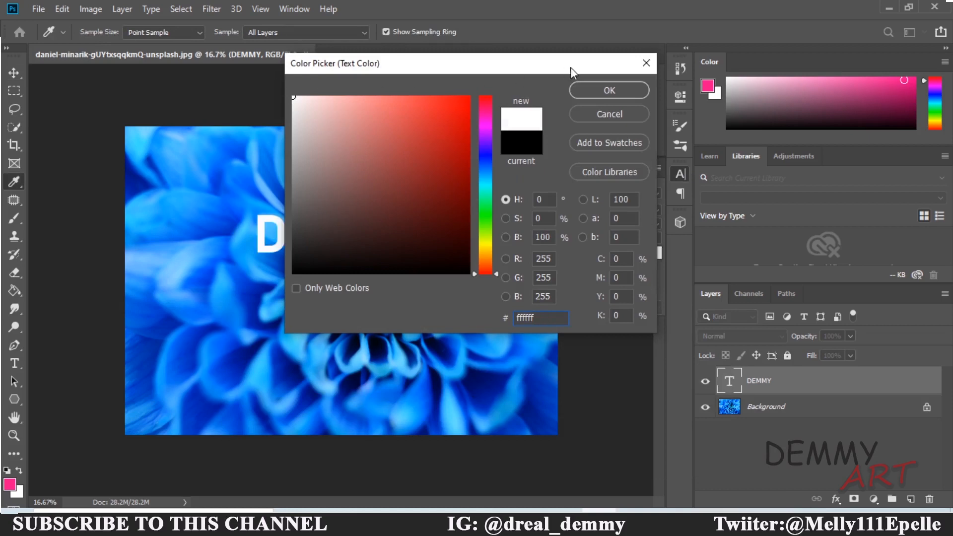
pyautogui.click(595, 89)
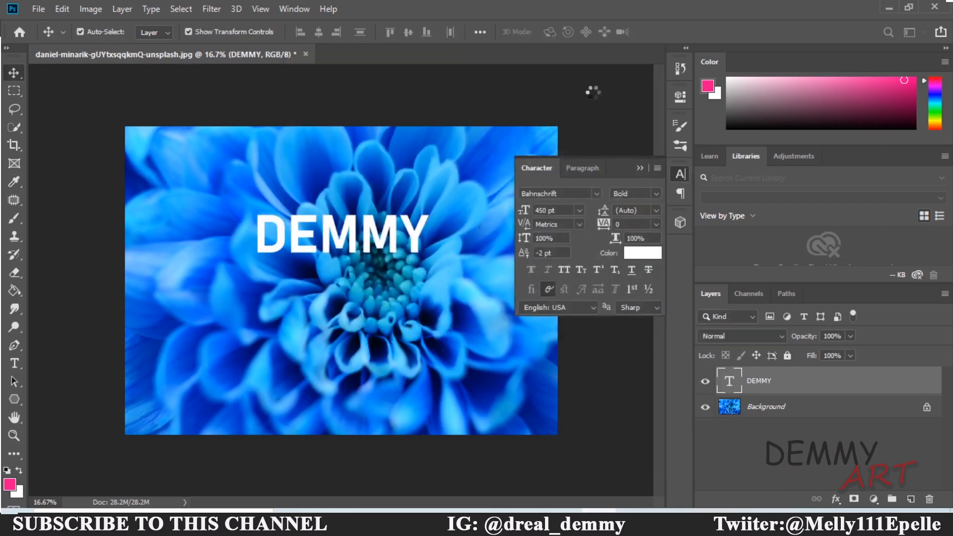
# Enlarge the DEMMY text to about 900 pt and change its typeface to a heavy serif font.
pyautogui.click(578, 210)
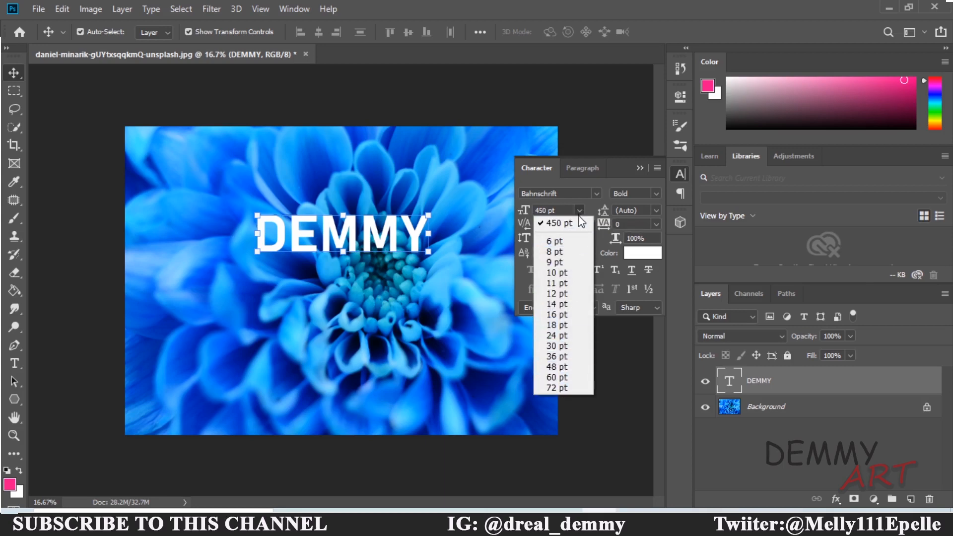
pyautogui.click(578, 211)
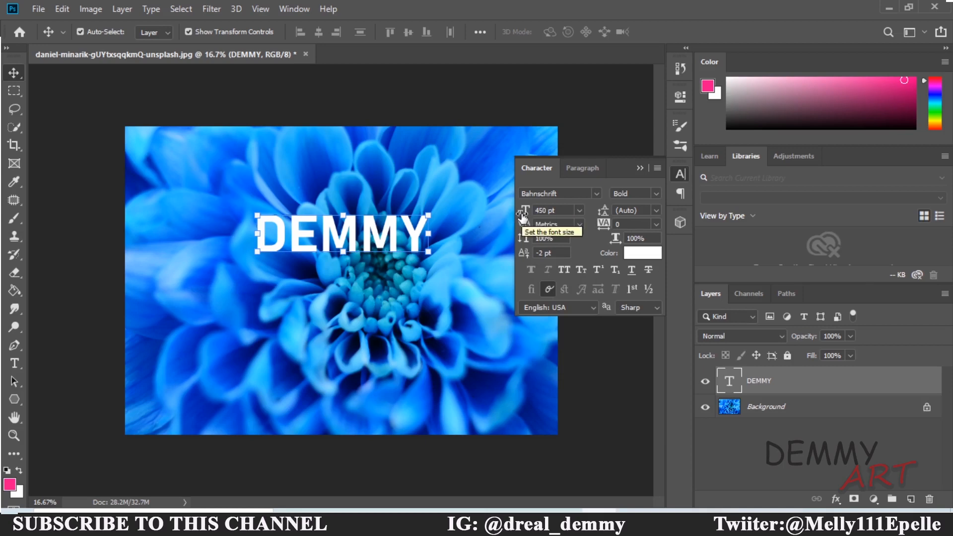
pyautogui.moveTo(522, 214); pyautogui.dragTo(628, 202)
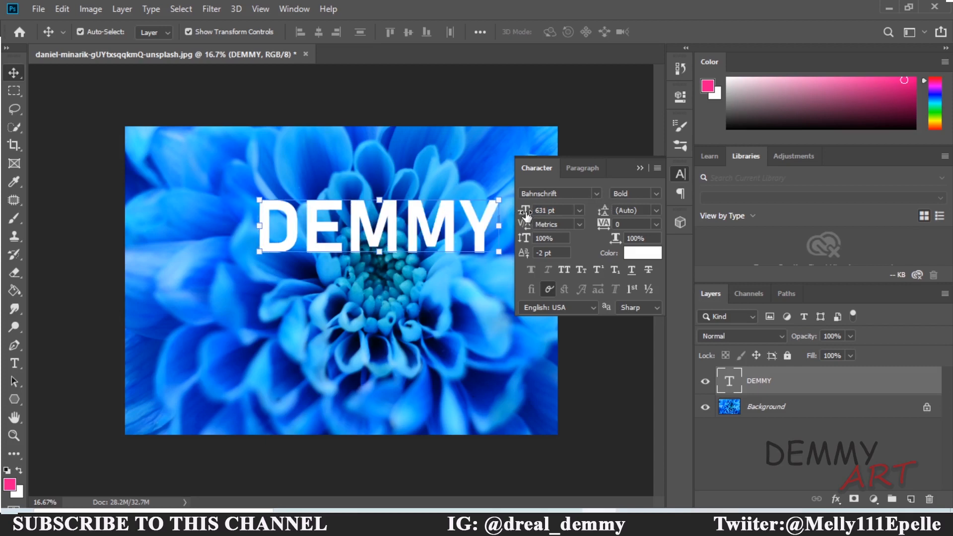
pyautogui.moveTo(531, 209); pyautogui.dragTo(597, 201)
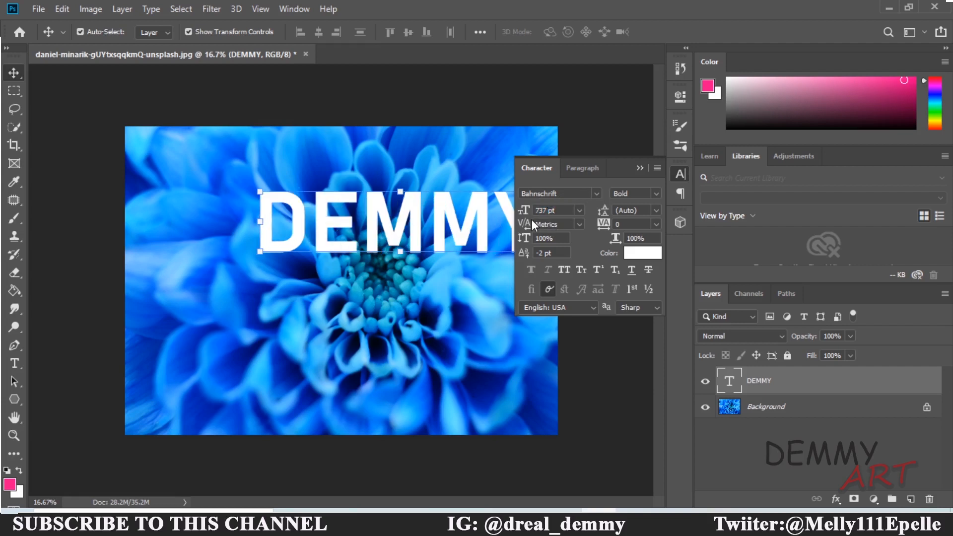
pyautogui.moveTo(520, 213); pyautogui.dragTo(623, 193)
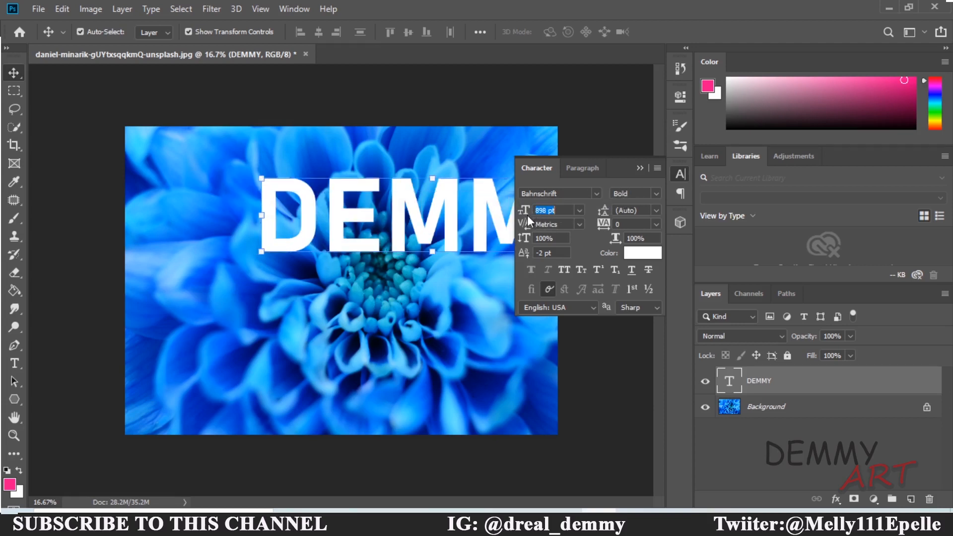
pyautogui.moveTo(524, 214); pyautogui.dragTo(548, 205)
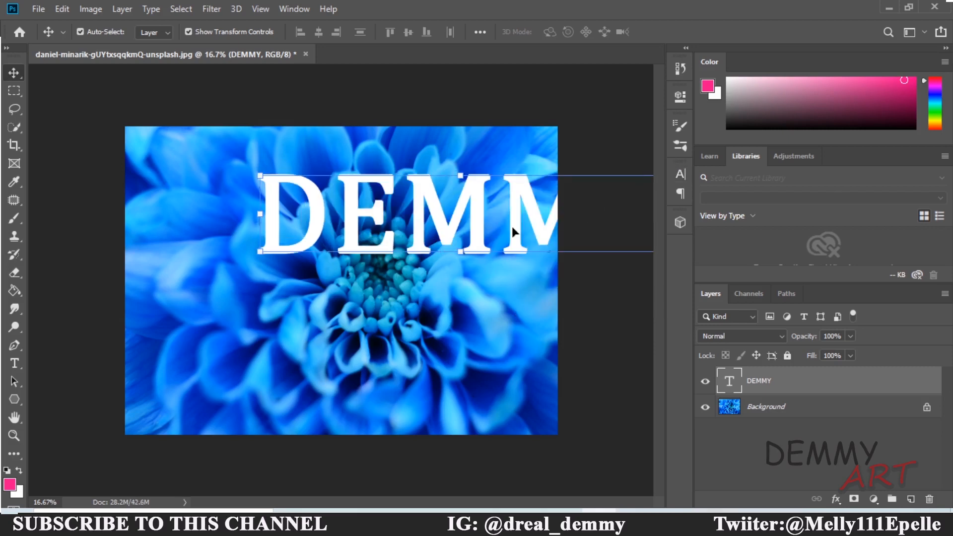
# Move the DEMMY text so it spans the middle of the flower image, and deselect its layer.
pyautogui.moveTo(494, 223); pyautogui.dragTo(376, 286)
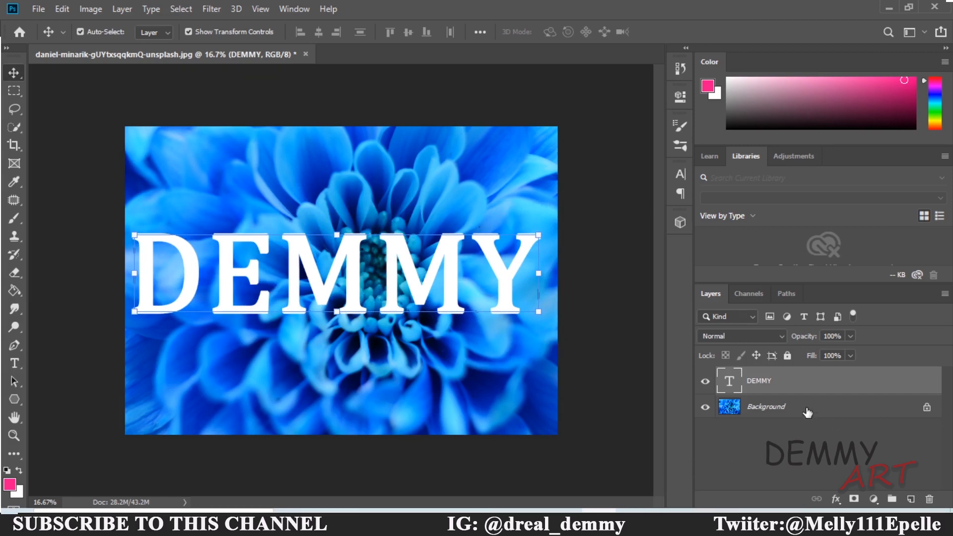
pyautogui.click(807, 426)
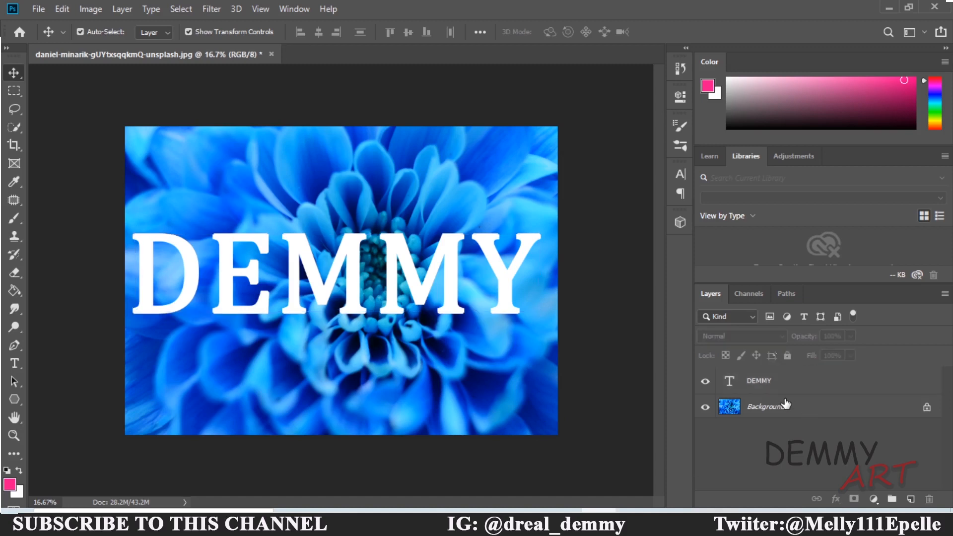
# Convert the locked Background into a regular layer named FLOWER.
pyautogui.moveTo(787, 410); pyautogui.dragTo(777, 388)
pyautogui.doubleClick(777, 410)
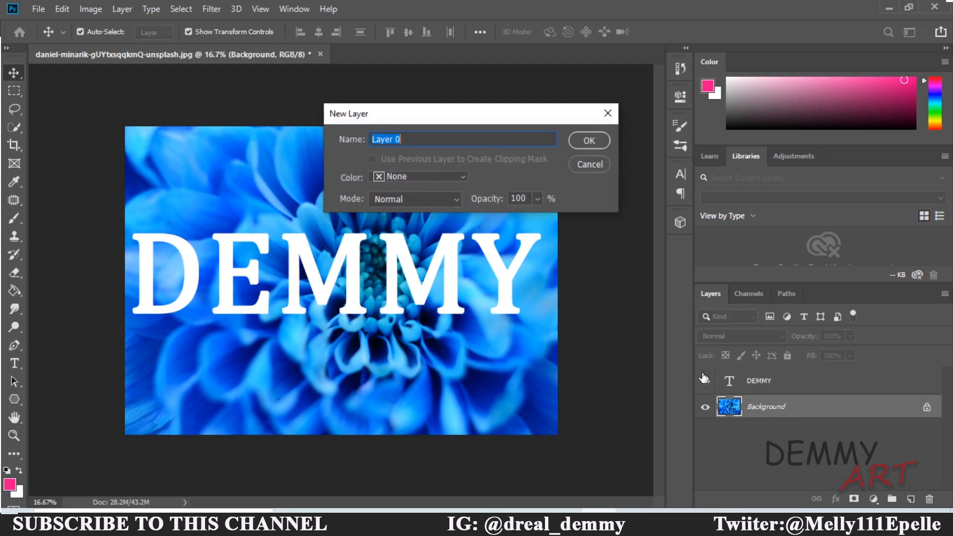
pyautogui.press('BackSpace')
pyautogui.write('FLOWER')
pyautogui.click(589, 141)
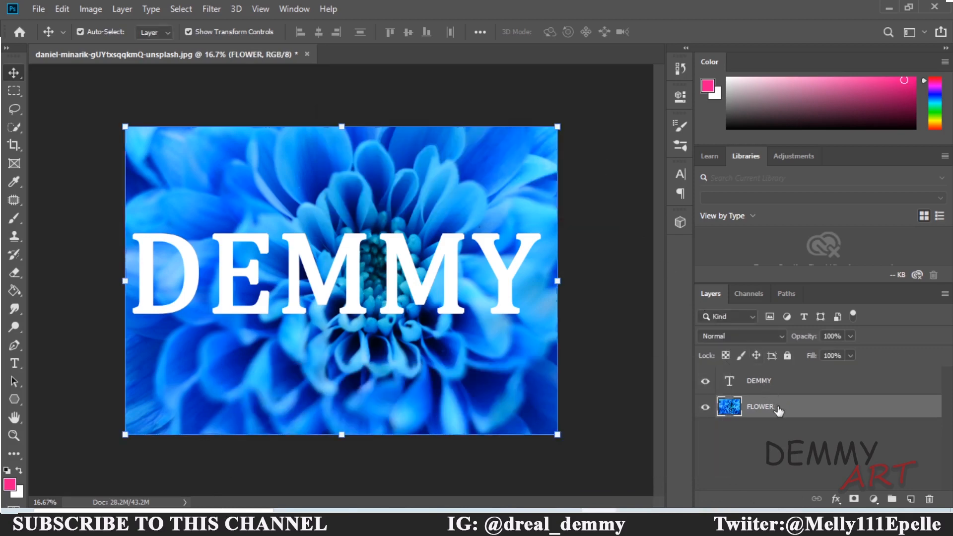
# Move the FLOWER layer above the DEMMY text layer and clip it to the text with a clipping mask.
pyautogui.moveTo(777, 410); pyautogui.dragTo(772, 381)
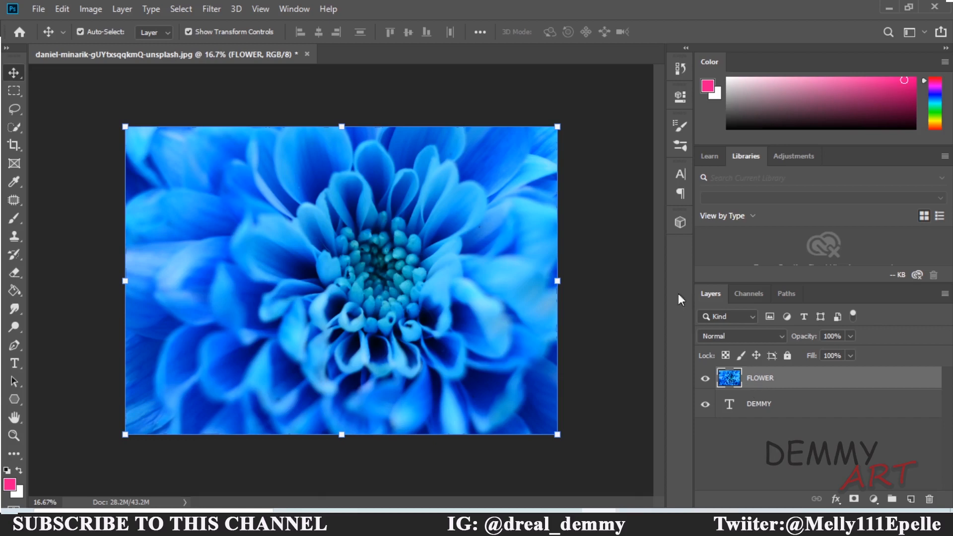
pyautogui.click(122, 8)
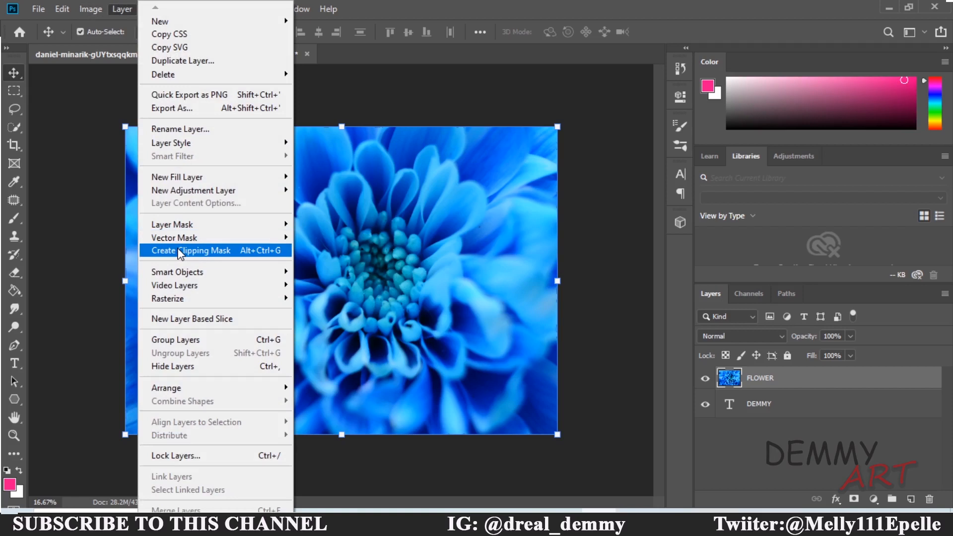
pyautogui.click(179, 252)
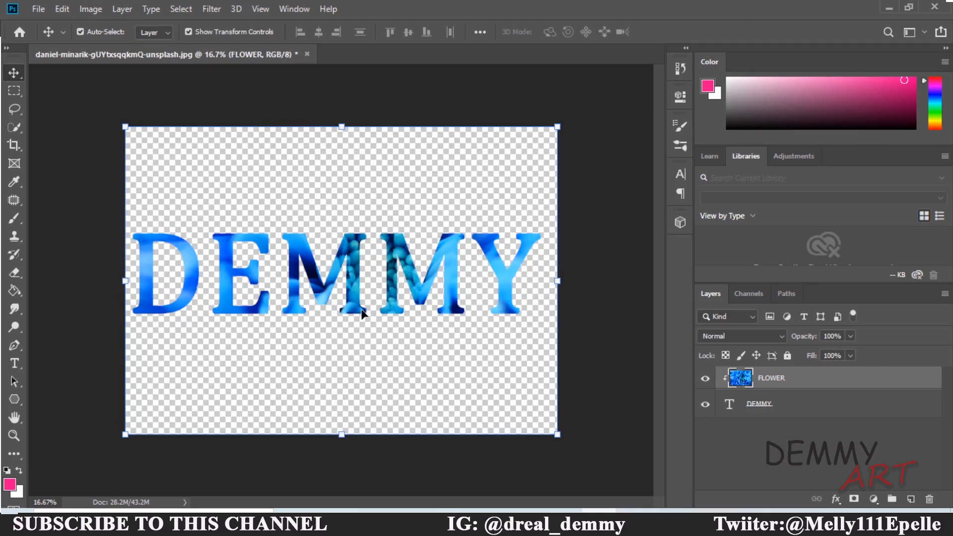
# Scale the clipped FLOWER layer to about 117% and reposition it within the DEMMY letters.
pyautogui.moveTo(449, 275)
pyautogui.mouseDown()
pyautogui.moveTo(458, 230)
pyautogui.moveTo(464, 279)
pyautogui.moveTo(442, 290)
pyautogui.moveTo(454, 287)
pyautogui.mouseUp()
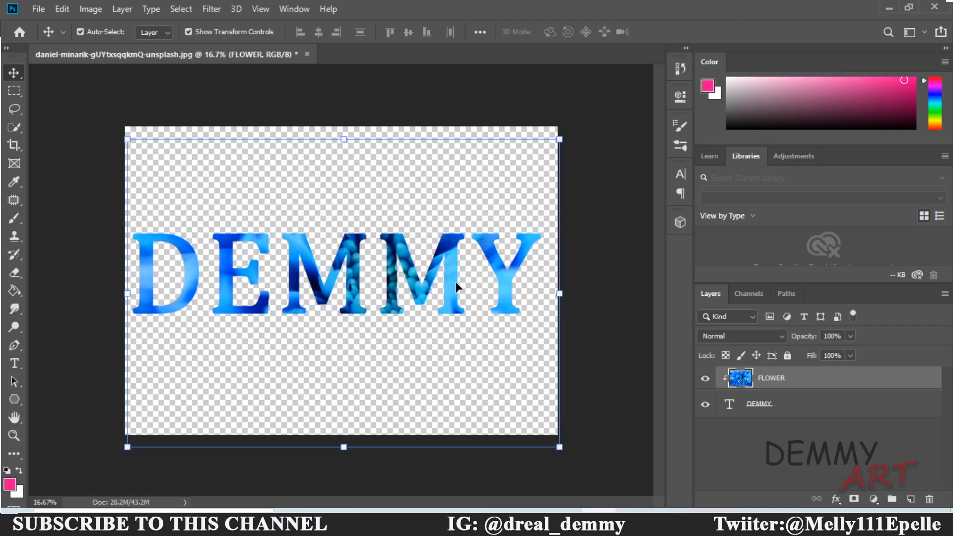
pyautogui.hotkey('ctrl', 't')
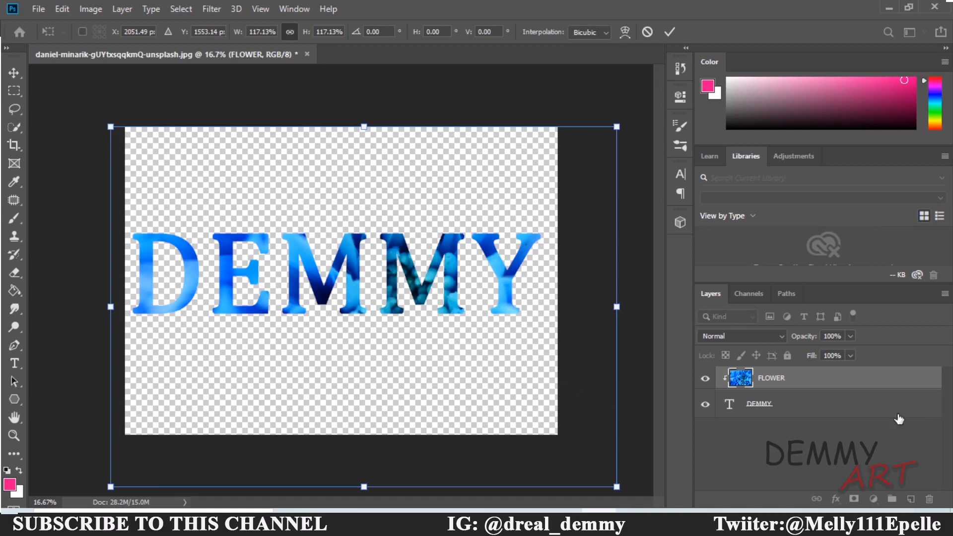
pyautogui.click(842, 410)
pyautogui.moveTo(526, 283)
pyautogui.mouseDown()
pyautogui.moveTo(510, 261)
pyautogui.moveTo(510, 285)
pyautogui.mouseUp()
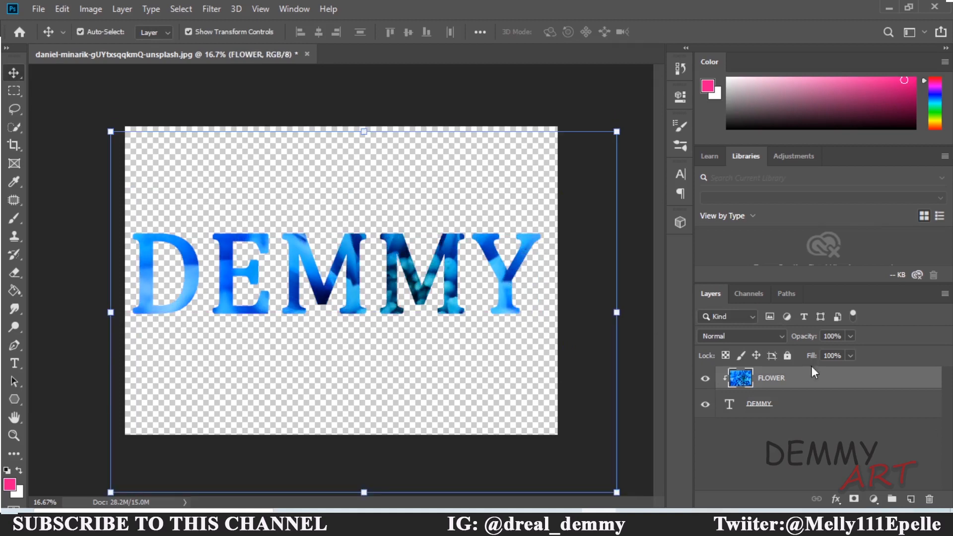
# Readjust the flower image inside the letters and shift the DEMMY text slightly to the right.
pyautogui.click(806, 415)
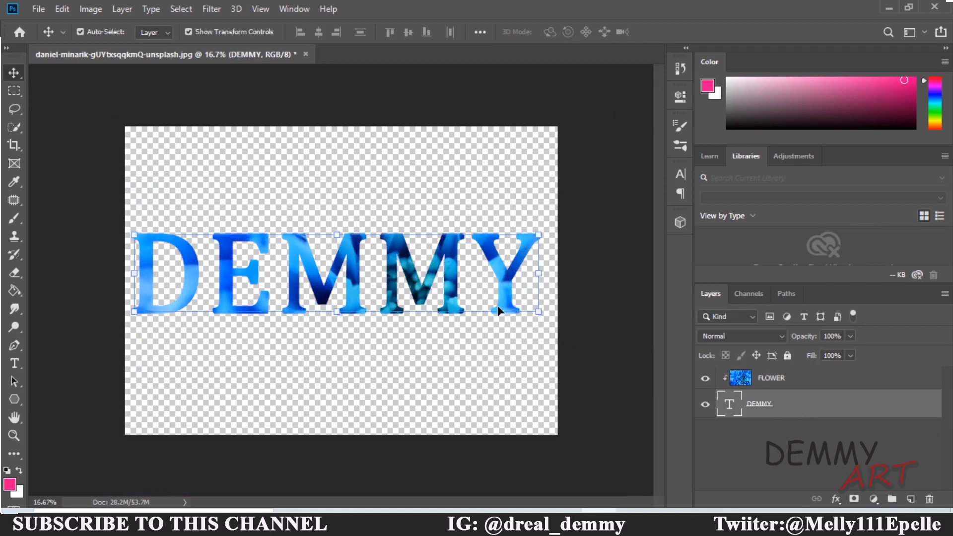
pyautogui.moveTo(498, 308)
pyautogui.mouseDown()
pyautogui.moveTo(484, 323)
pyautogui.moveTo(504, 322)
pyautogui.mouseUp()
pyautogui.click(736, 394)
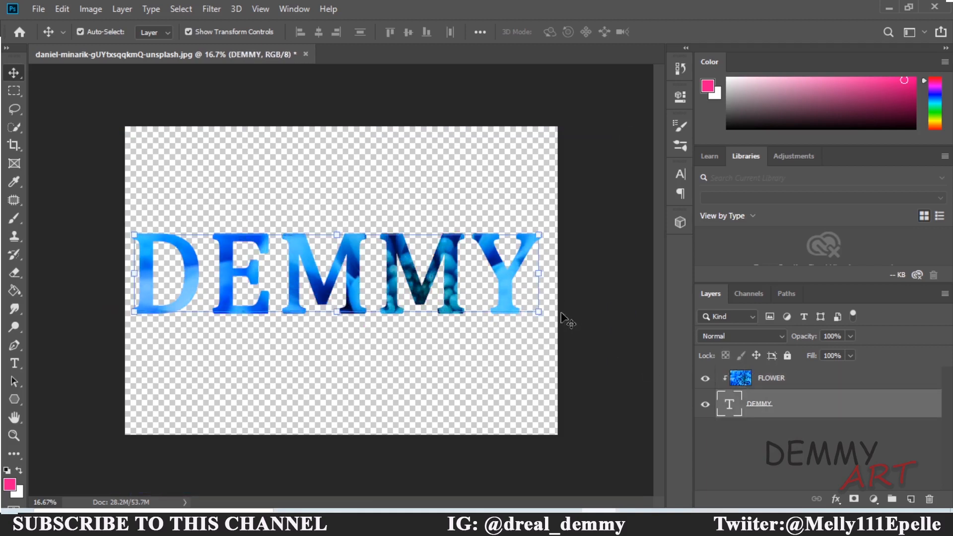
pyautogui.moveTo(538, 312)
pyautogui.mouseDown()
pyautogui.moveTo(545, 333)
pyautogui.moveTo(526, 297)
pyautogui.moveTo(543, 342)
pyautogui.moveTo(537, 315)
pyautogui.mouseUp()
pyautogui.press('Return')
# Select both the FLOWER and DEMMY layers and shift them together slightly toward the canvas's left edge.
pyautogui.click(840, 384)
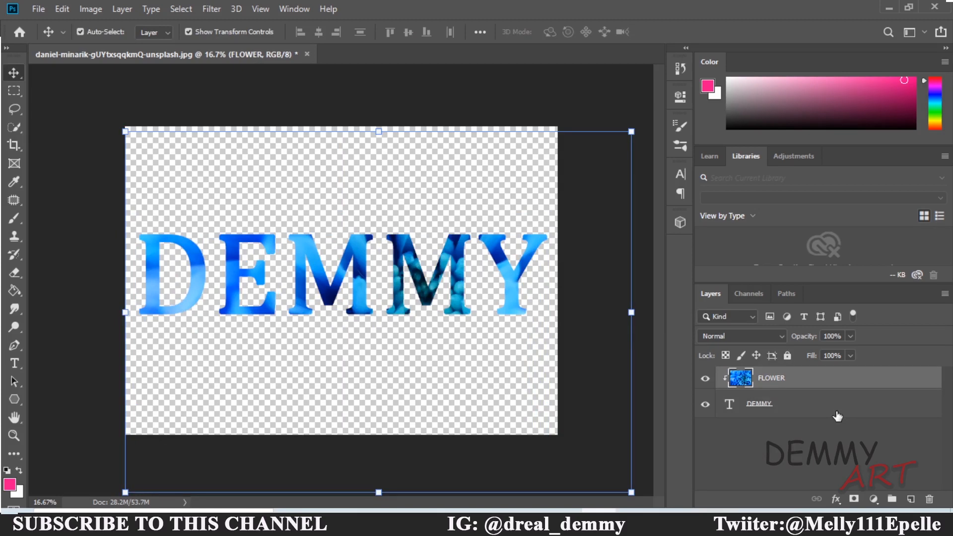
pyautogui.keyDown('shift'); pyautogui.click(836, 407); pyautogui.keyUp('shift')
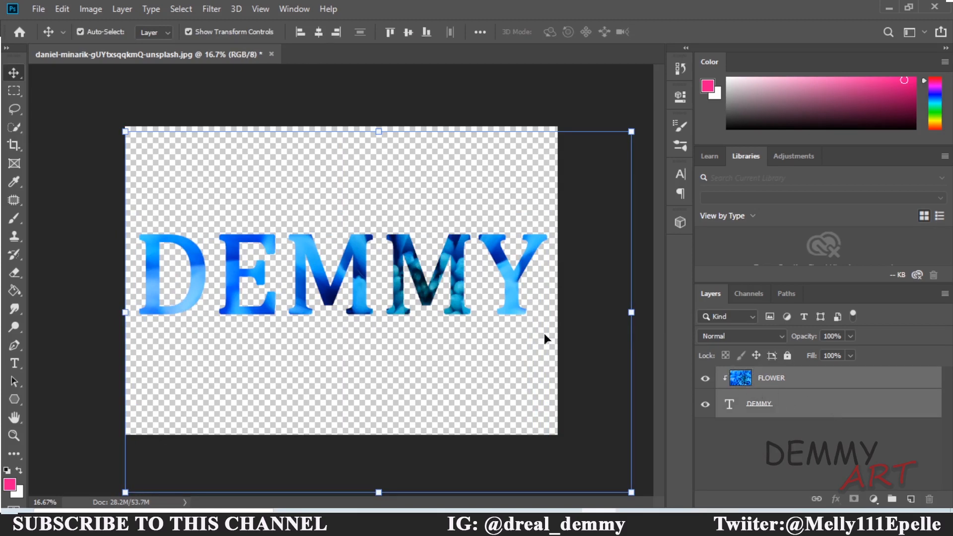
pyautogui.moveTo(406, 289)
pyautogui.mouseDown()
pyautogui.moveTo(401, 272)
pyautogui.moveTo(402, 283)
pyautogui.mouseUp()
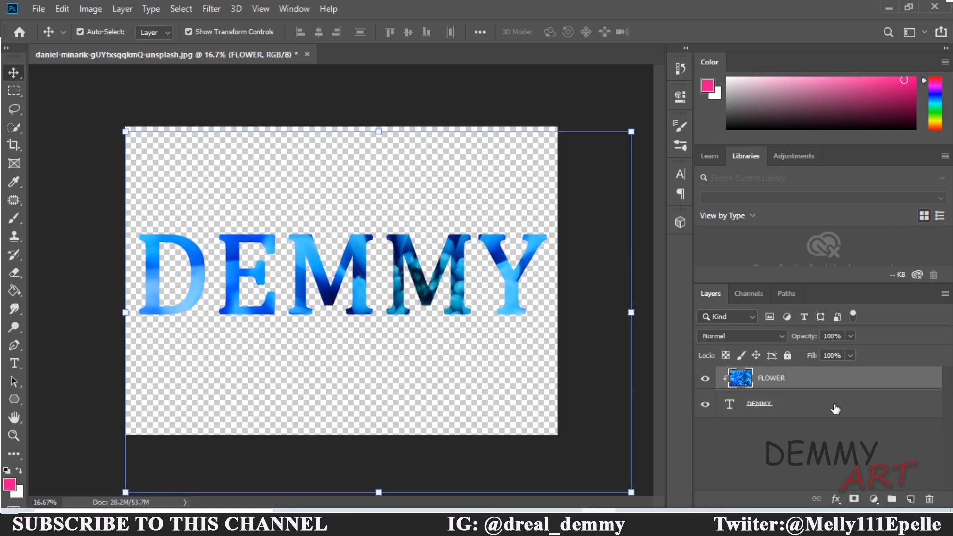
pyautogui.keyDown('shift'); pyautogui.click(835, 407); pyautogui.keyUp('shift')
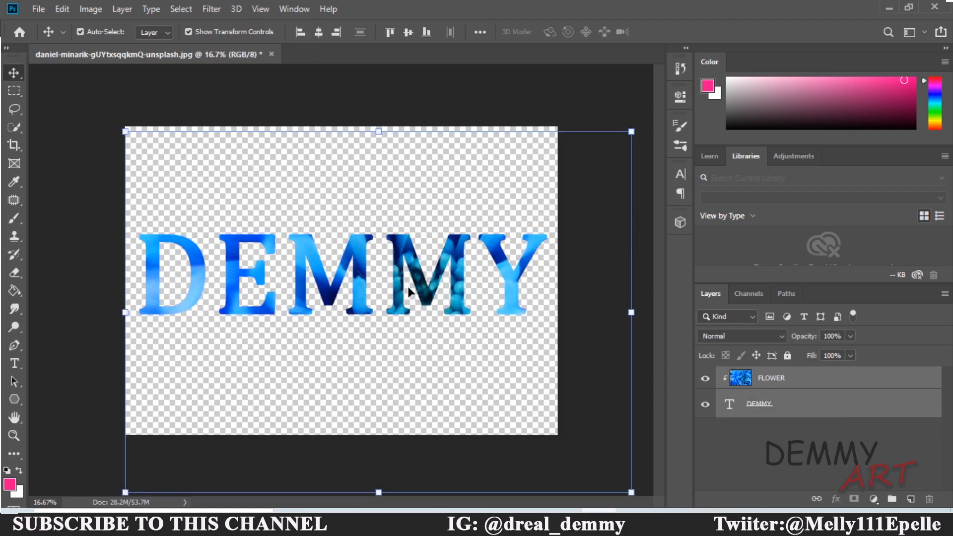
pyautogui.moveTo(409, 291)
pyautogui.mouseDown()
pyautogui.moveTo(404, 312)
pyautogui.moveTo(402, 277)
pyautogui.moveTo(409, 283)
pyautogui.moveTo(395, 292)
pyautogui.mouseUp()
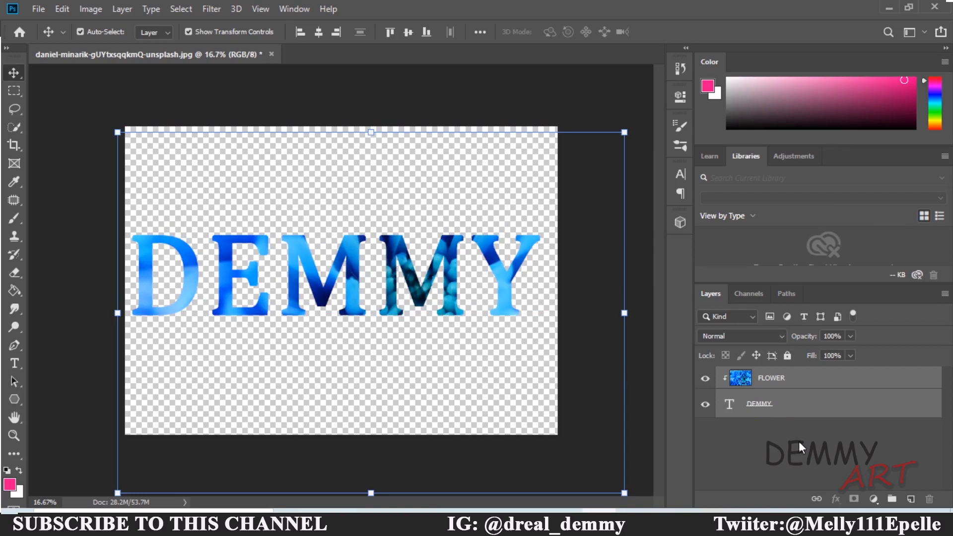
# Create a new layer above the FLOWER layer and rename it BACKGROUND.
pyautogui.click(877, 451)
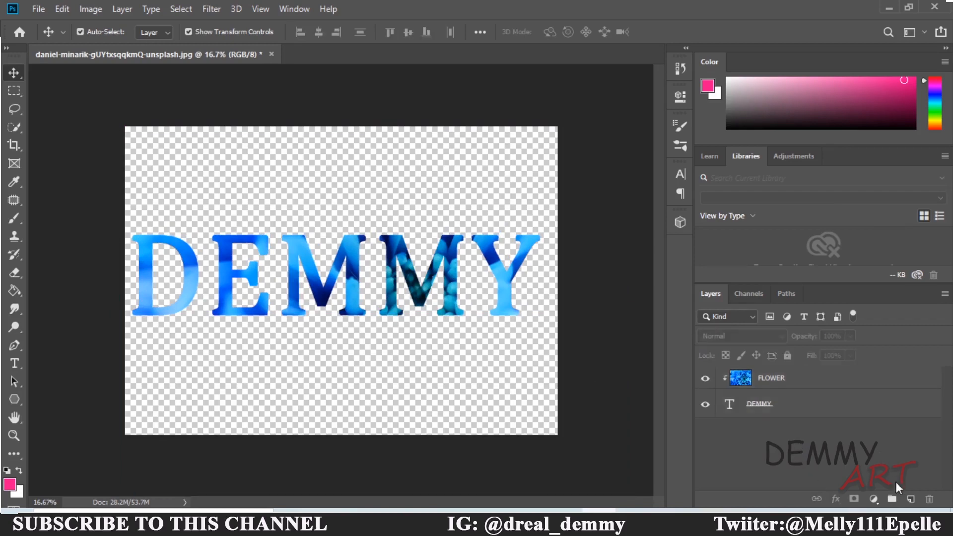
pyautogui.click(911, 499)
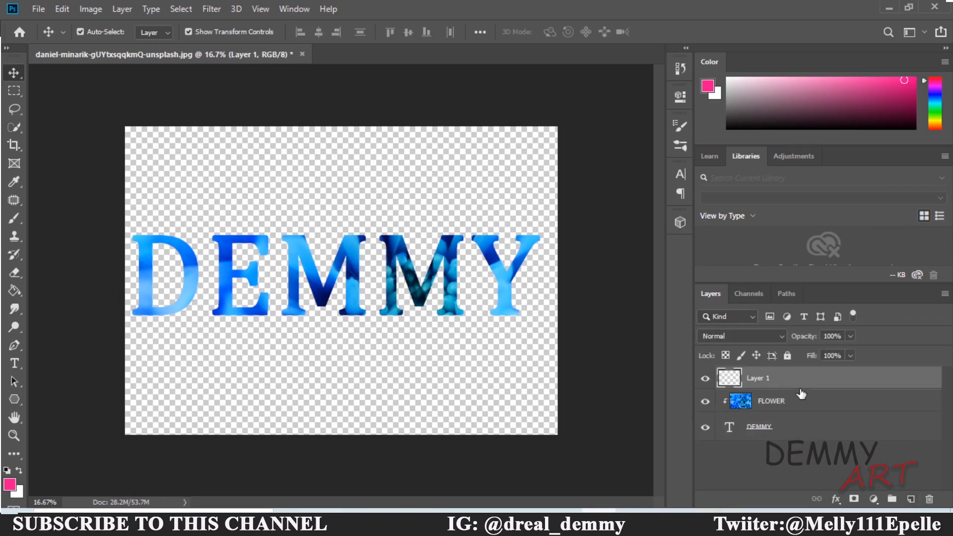
pyautogui.doubleClick(768, 378)
pyautogui.press('BackSpace')
pyautogui.write('BACKGROUND')
pyautogui.click(814, 430)
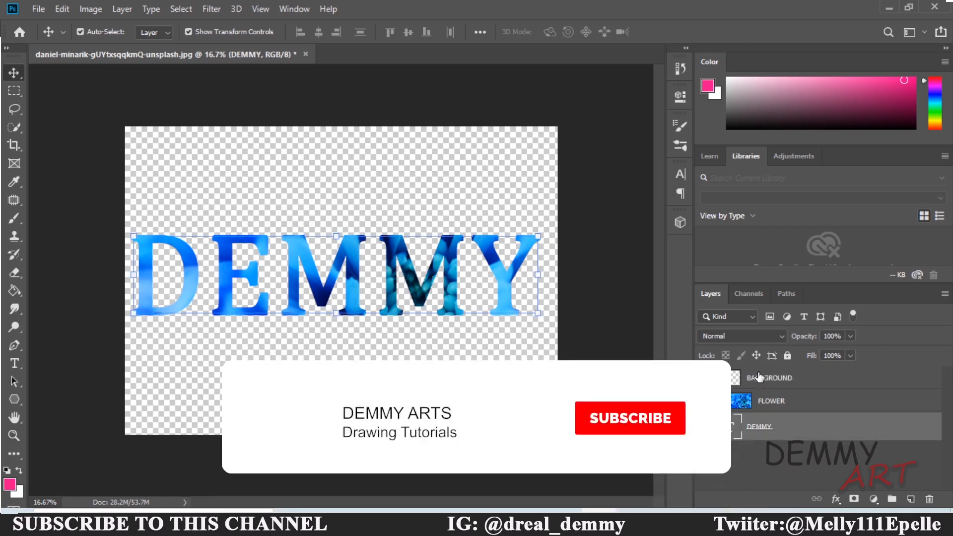
# Fill the BACKGROUND layer with white in Normal mode at 100% opacity and move it below the DEMMY text layer.
pyautogui.click(751, 377)
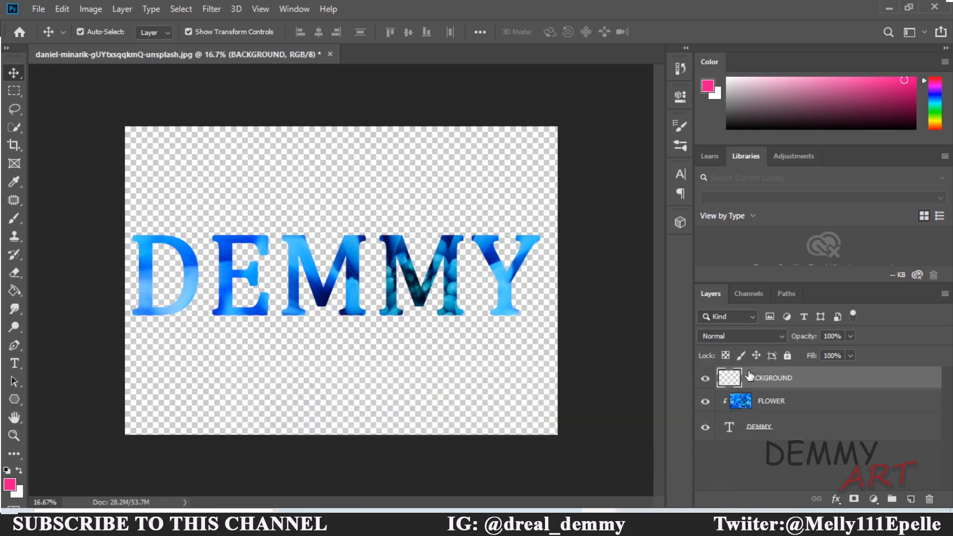
pyautogui.click(62, 9)
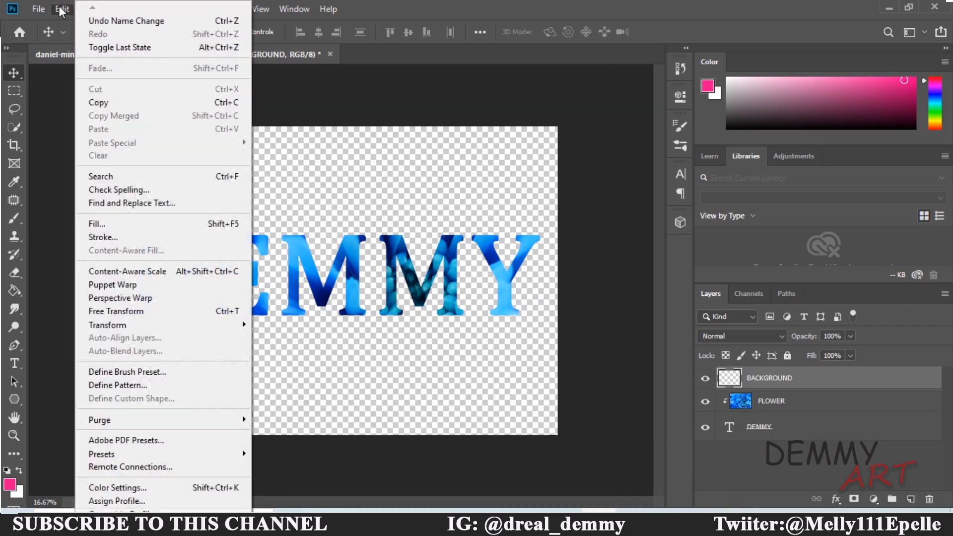
pyautogui.click(125, 223)
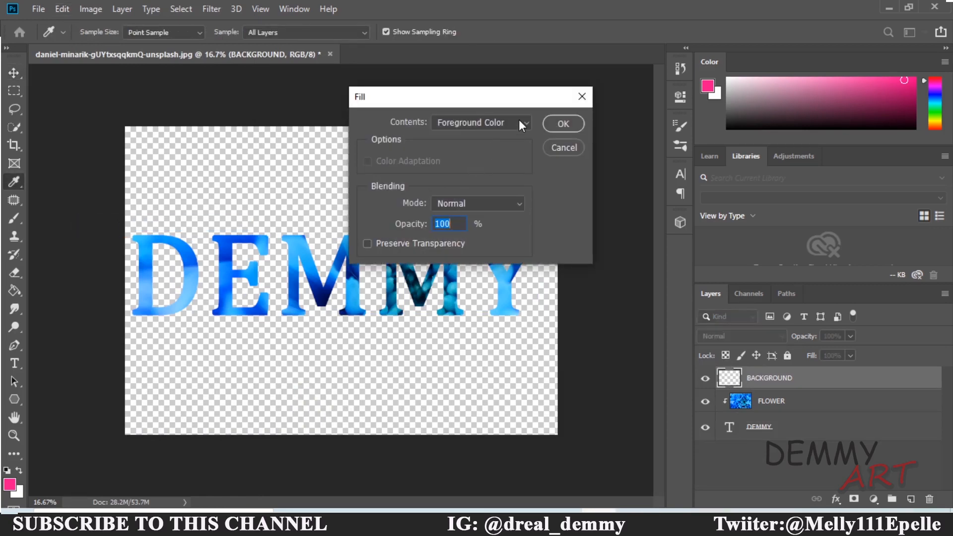
pyautogui.click(517, 205)
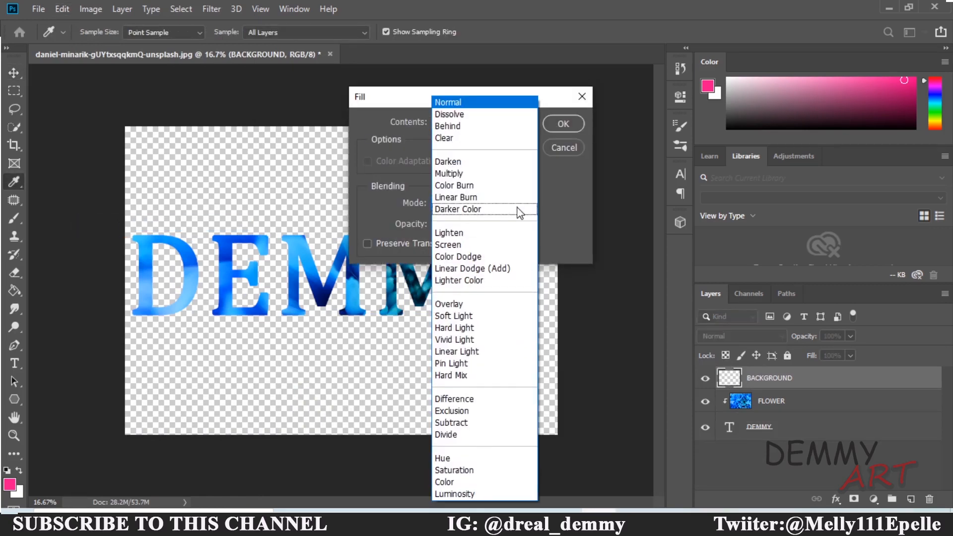
pyautogui.click(500, 103)
pyautogui.click(503, 123)
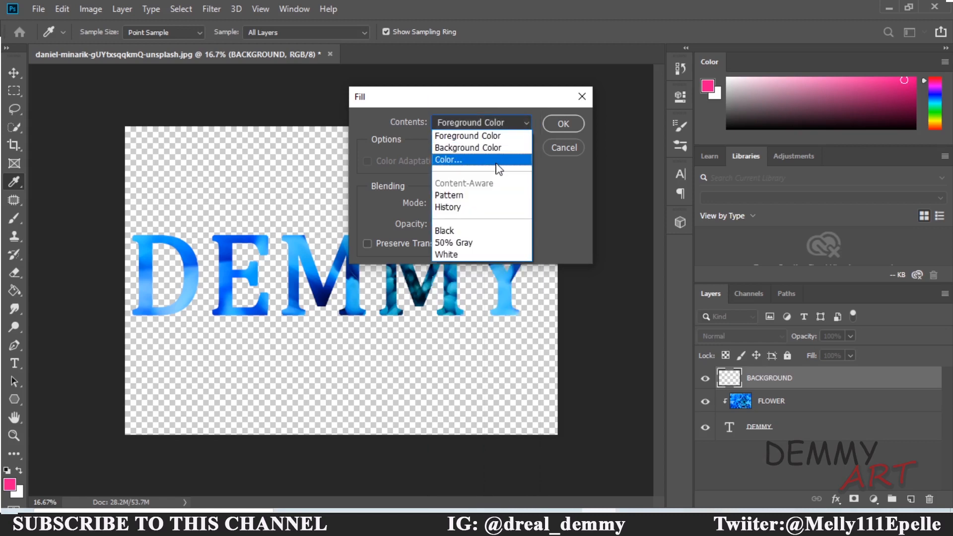
pyautogui.click(461, 254)
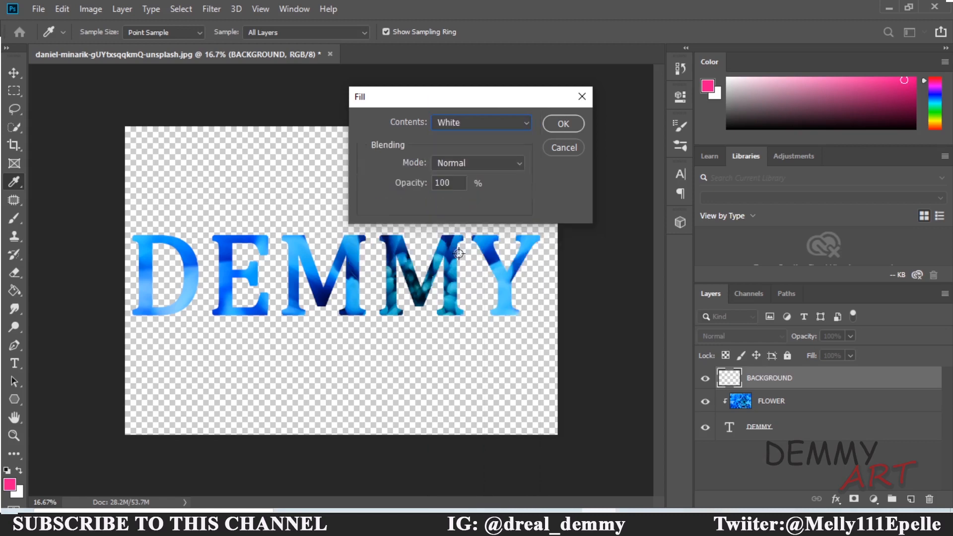
pyautogui.click(563, 123)
pyautogui.press('v')
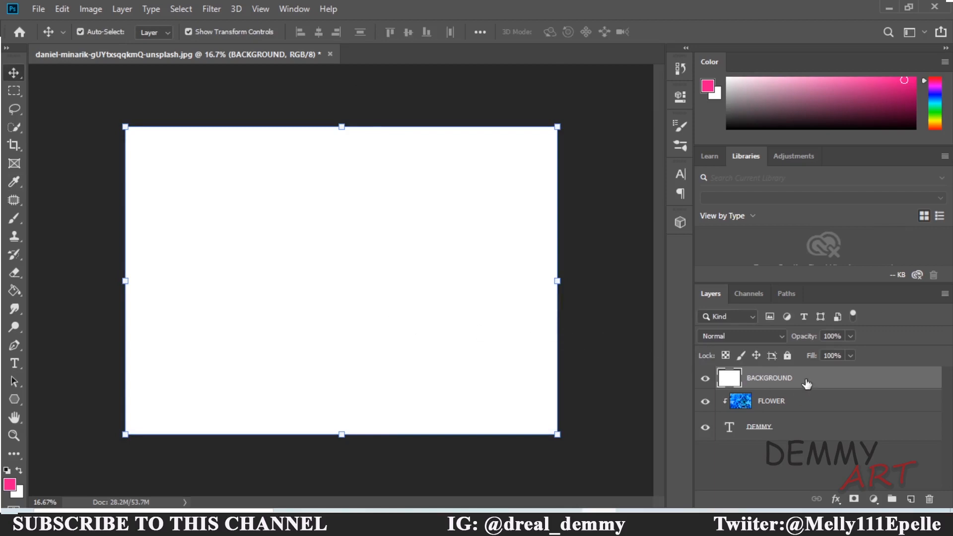
pyautogui.moveTo(806, 384); pyautogui.dragTo(800, 449)
pyautogui.click(749, 383)
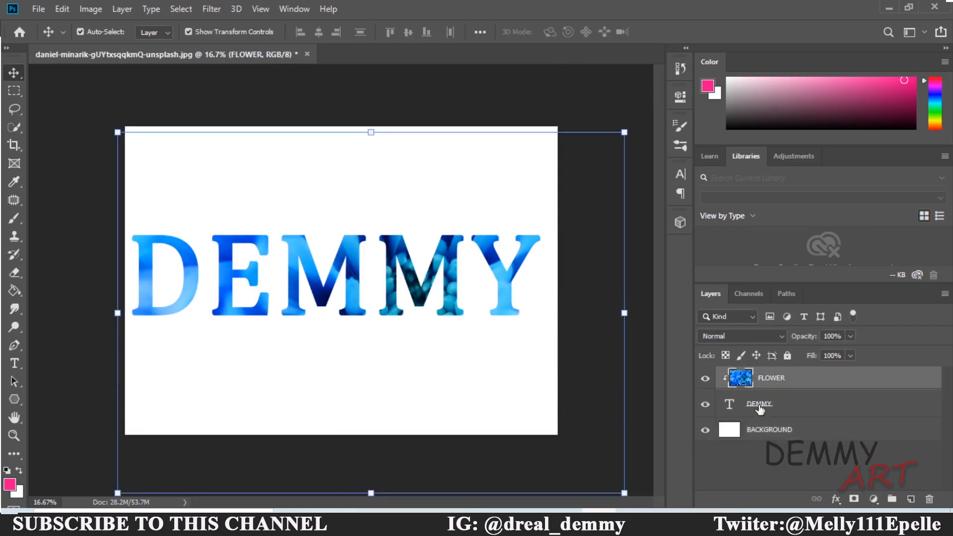
# Add a Drop Shadow effect to the DEMMY text layer and set its colour to near-black #0f0f0f.
pyautogui.click(759, 409)
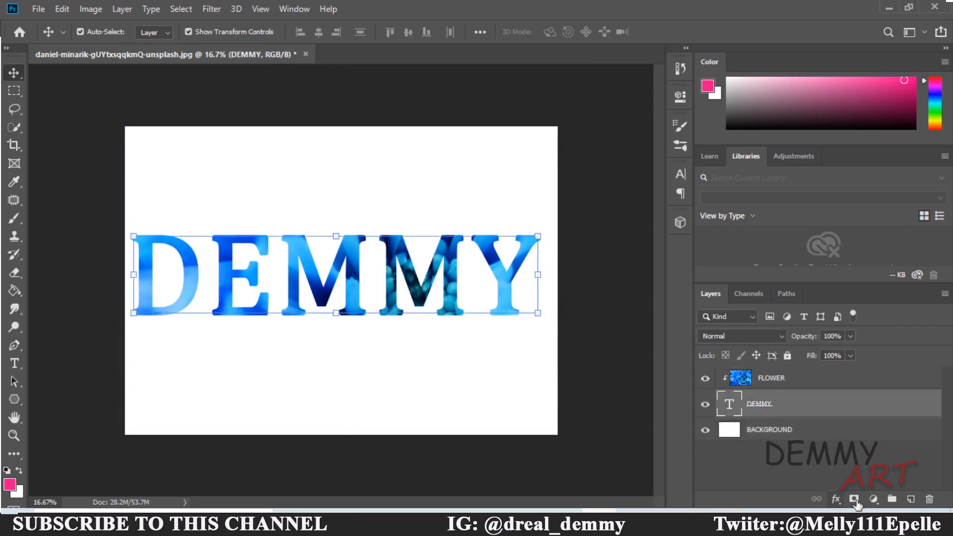
pyautogui.click(873, 499)
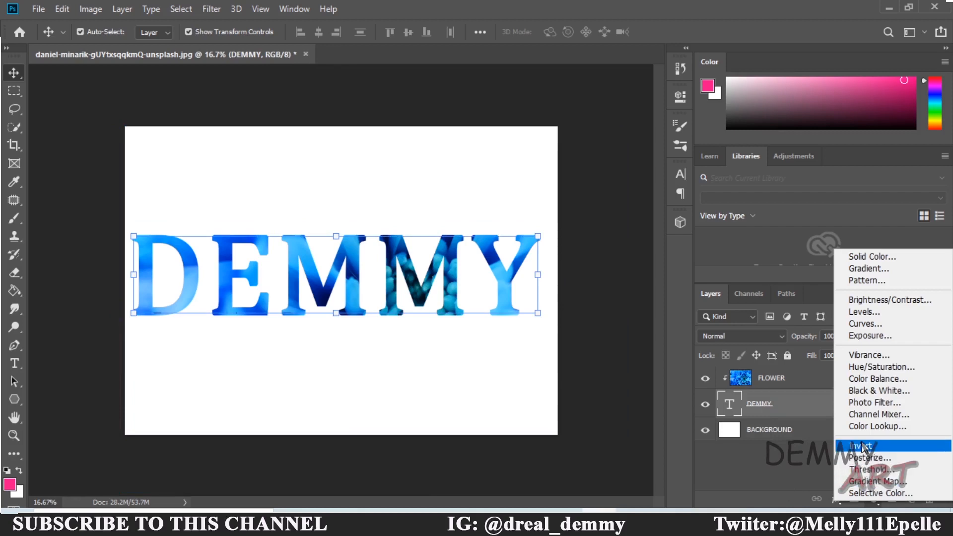
pyautogui.click(812, 458)
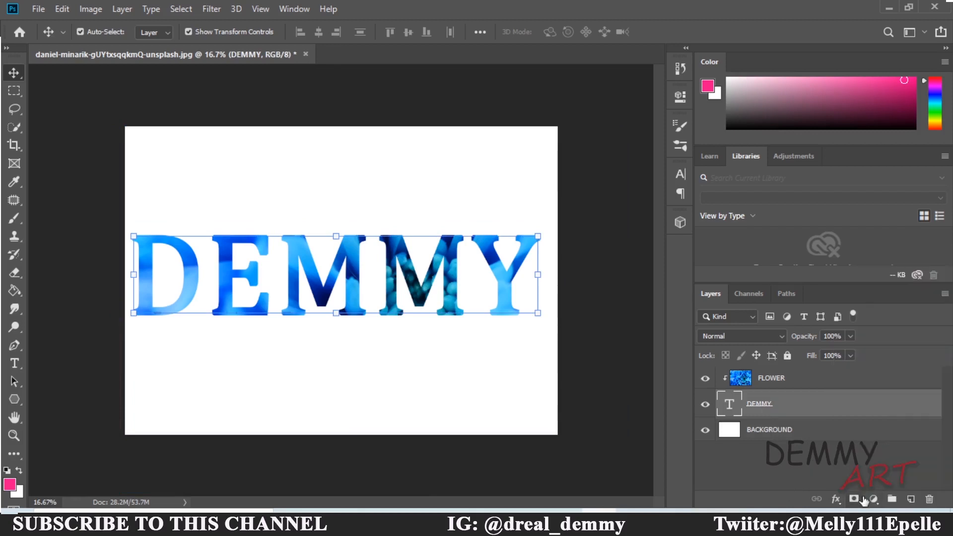
pyautogui.click(836, 499)
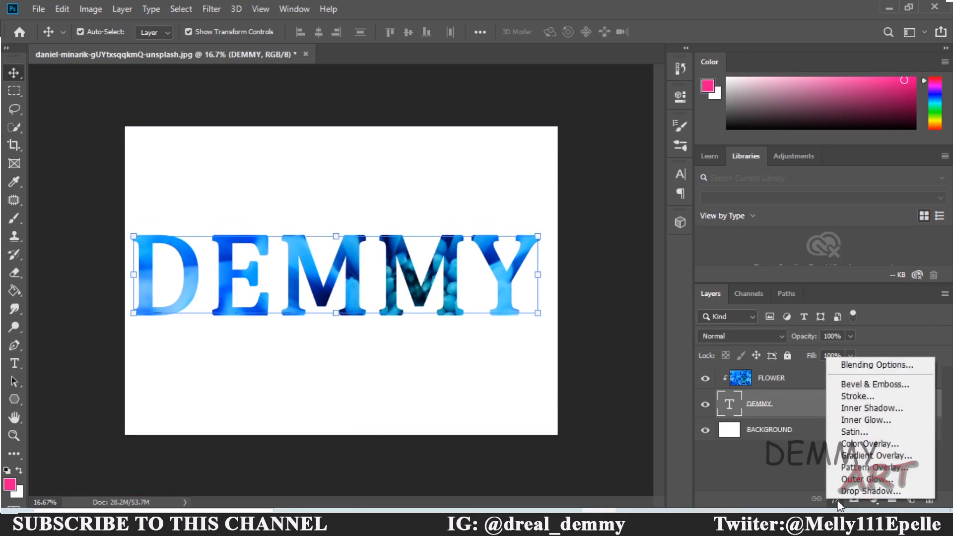
pyautogui.click(842, 495)
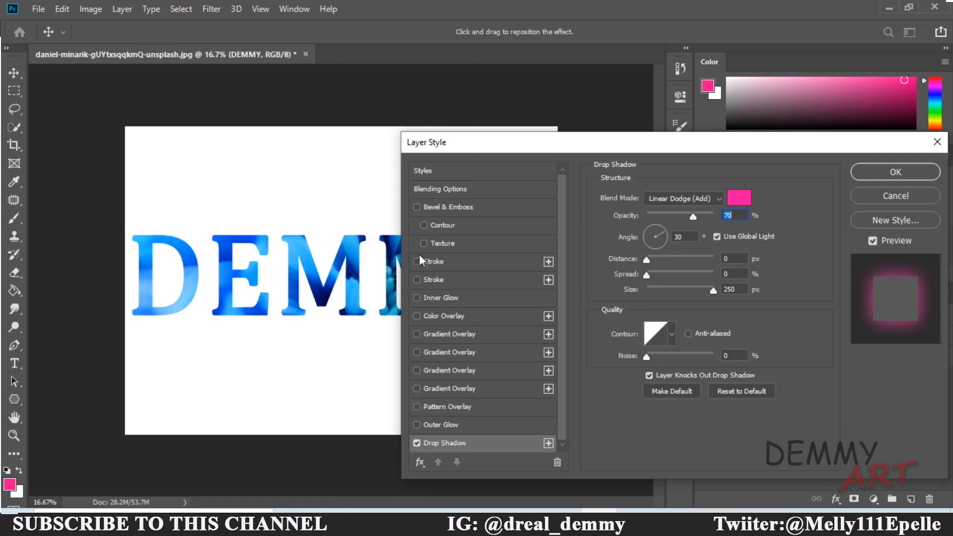
pyautogui.click(498, 438)
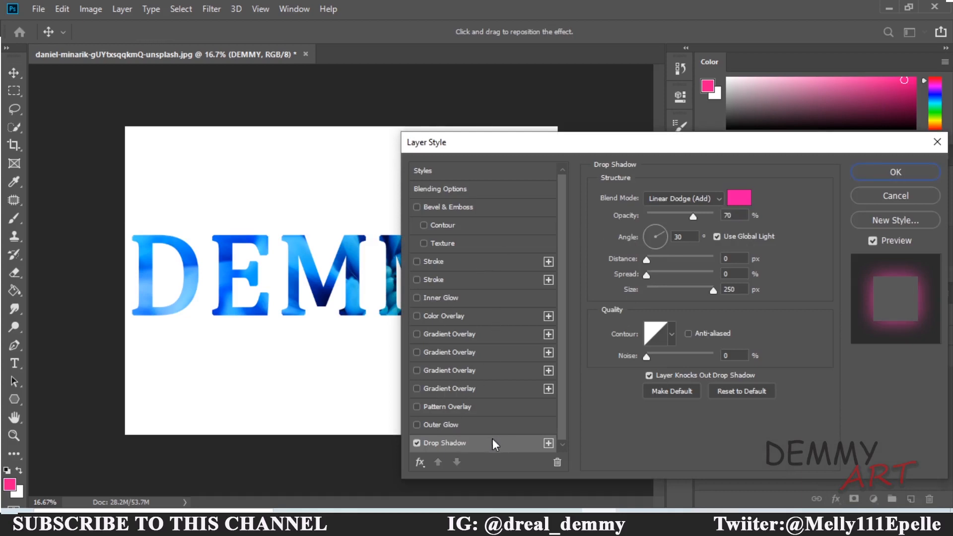
pyautogui.click(732, 202)
pyautogui.write('121112')
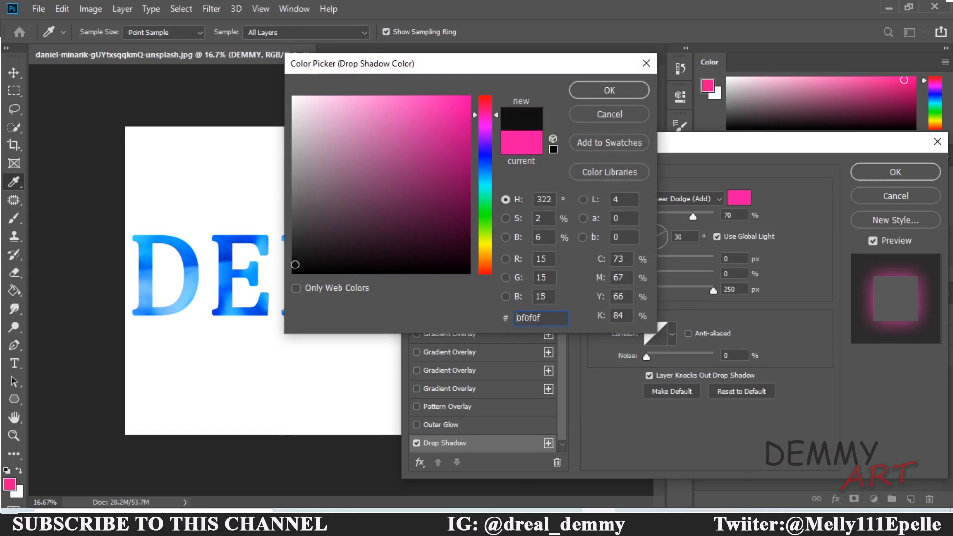
pyautogui.click(641, 90)
# Set the drop shadow to Normal blend mode, 100% opacity, 156° angle, 67 px distance, 27 px size and 7% noise.
pyautogui.moveTo(709, 217); pyautogui.dragTo(716, 217)
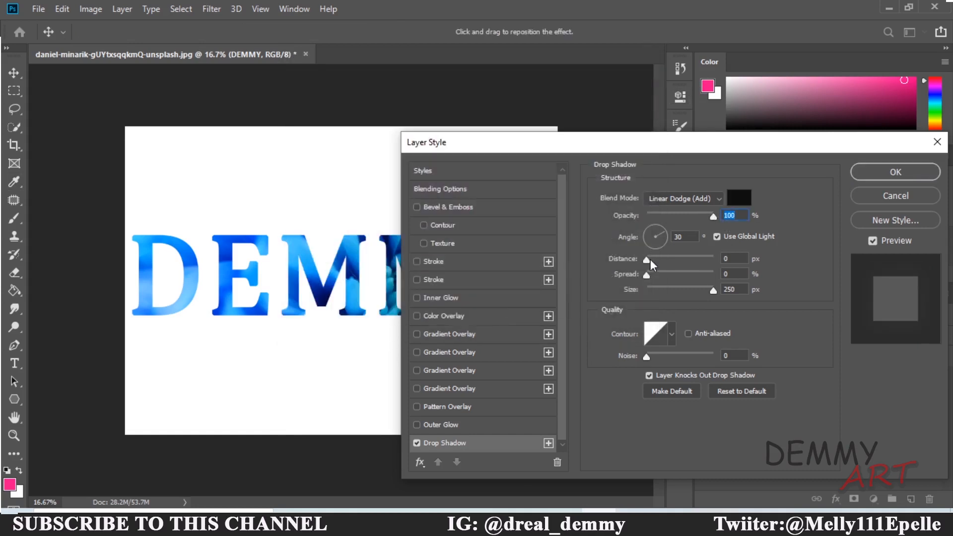
pyautogui.moveTo(650, 259)
pyautogui.mouseDown()
pyautogui.moveTo(665, 258)
pyautogui.moveTo(662, 272)
pyautogui.moveTo(645, 276)
pyautogui.moveTo(664, 293)
pyautogui.moveTo(681, 292)
pyautogui.moveTo(666, 289)
pyautogui.moveTo(677, 260)
pyautogui.moveTo(650, 223)
pyautogui.moveTo(650, 235)
pyautogui.moveTo(683, 258)
pyautogui.mouseUp()
pyautogui.click(718, 199)
pyautogui.click(657, 167)
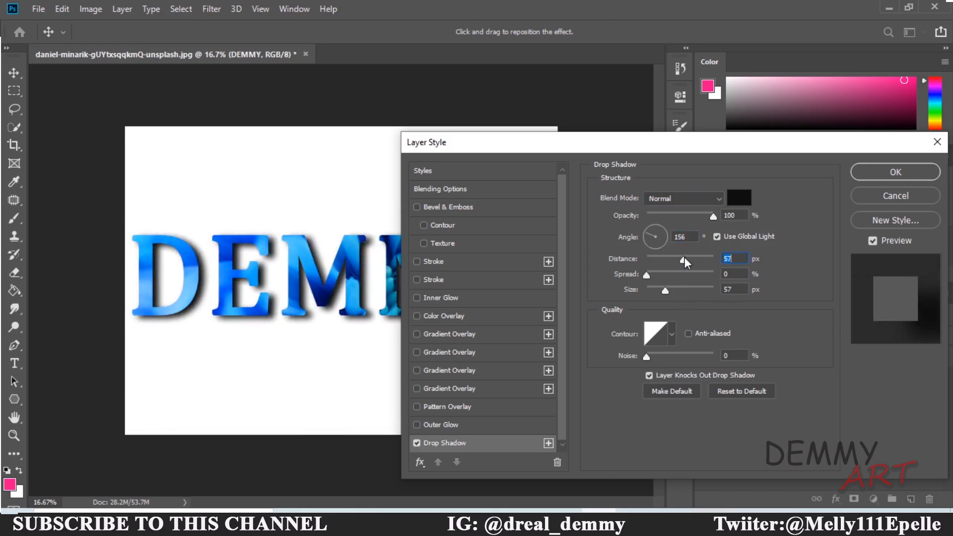
pyautogui.moveTo(665, 290)
pyautogui.mouseDown()
pyautogui.moveTo(675, 288)
pyautogui.moveTo(659, 289)
pyautogui.moveTo(660, 281)
pyautogui.mouseUp()
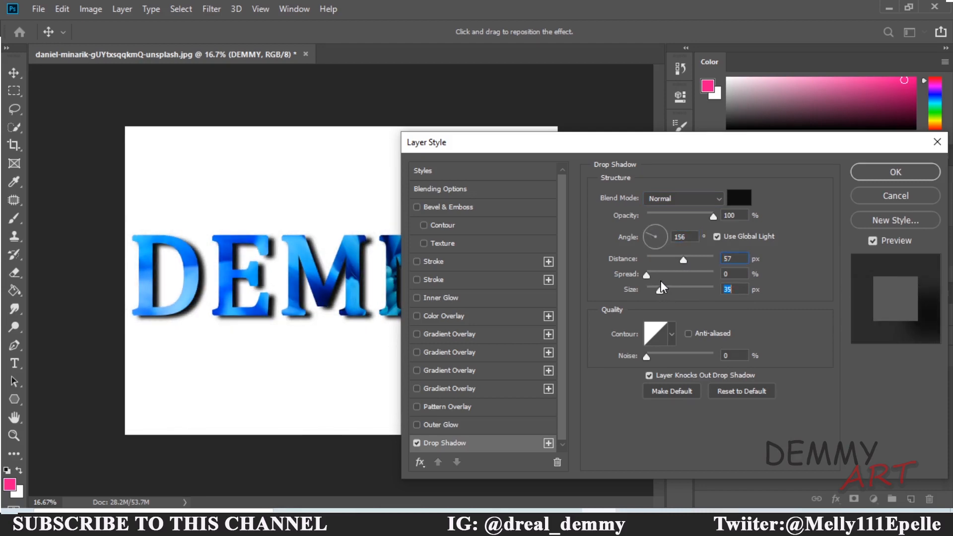
pyautogui.click(674, 355)
pyautogui.moveTo(674, 353); pyautogui.dragTo(652, 354)
pyautogui.click(688, 259)
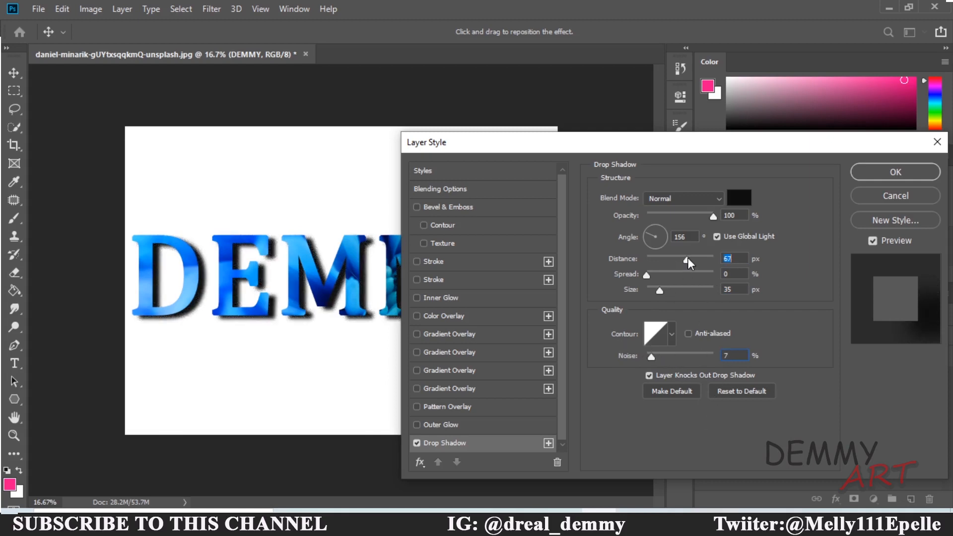
pyautogui.moveTo(659, 289); pyautogui.dragTo(658, 287)
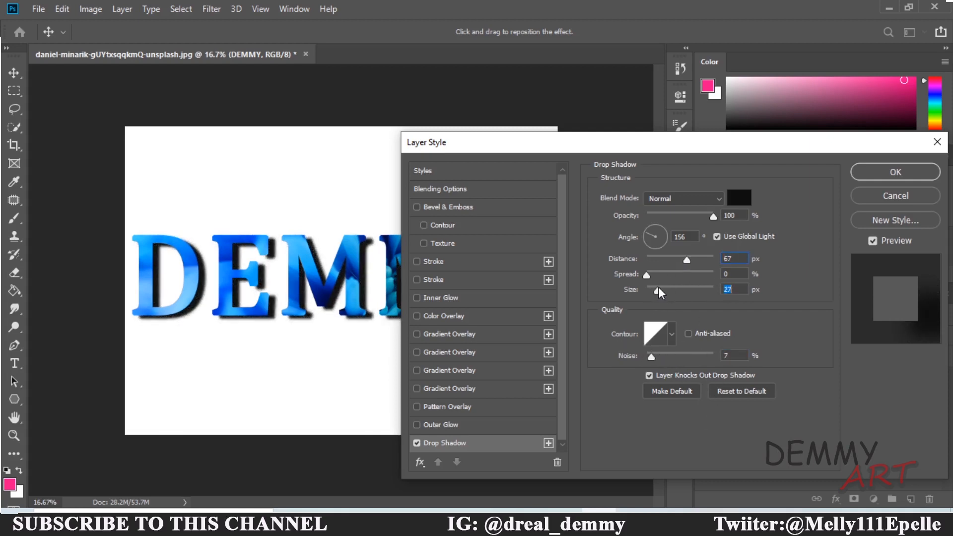
# Try the Linear Dodge (Add) and Multiply blend modes on the drop shadow and return it to Normal.
pyautogui.click(721, 198)
pyautogui.click(687, 296)
pyautogui.click(684, 199)
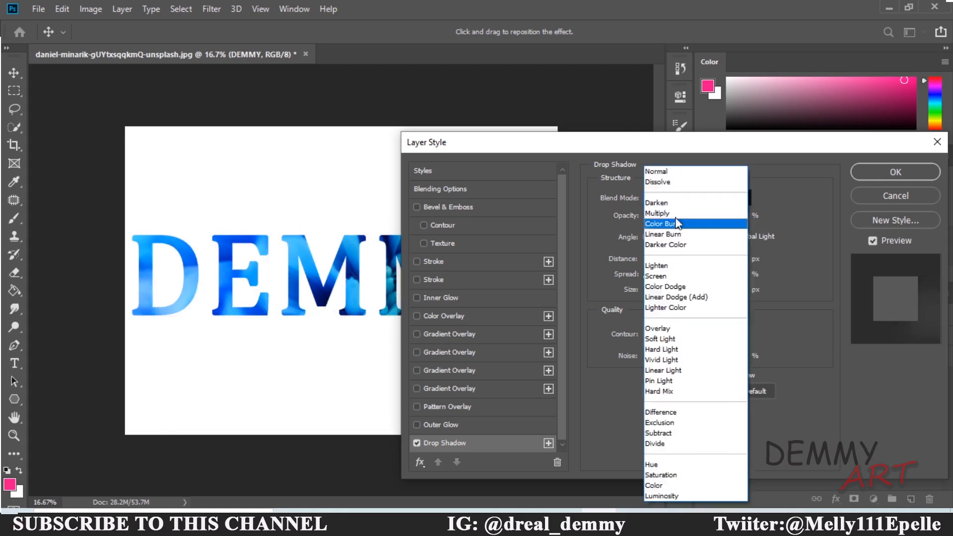
pyautogui.click(689, 214)
pyautogui.click(689, 199)
pyautogui.click(704, 199)
pyautogui.click(704, 197)
pyautogui.click(675, 172)
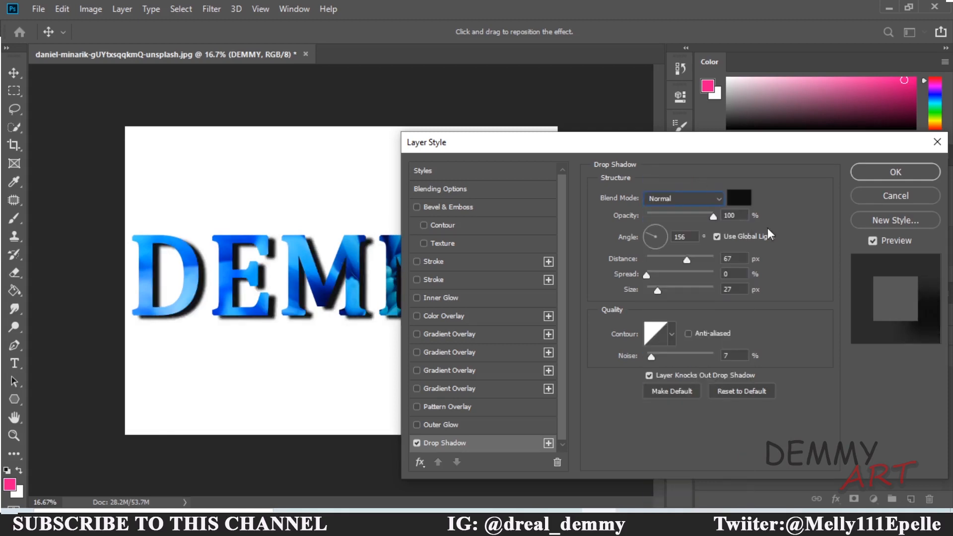
# Add a blue Outer Glow to the DEMMY text with 33% opacity, 11% spread and 73 px size, and apply the layer style.
pyautogui.click(429, 422)
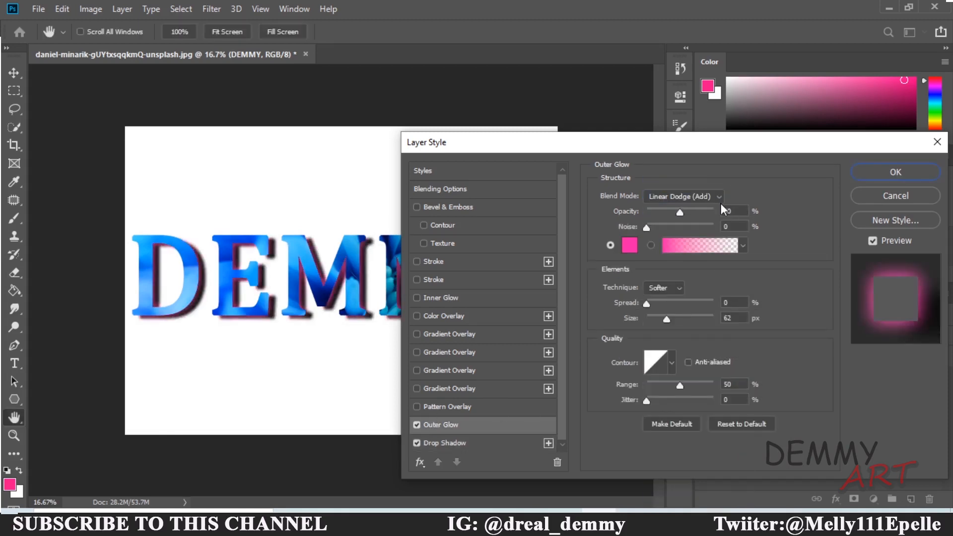
pyautogui.click(630, 244)
pyautogui.moveTo(487, 162); pyautogui.dragTo(496, 162)
pyautogui.press('Return')
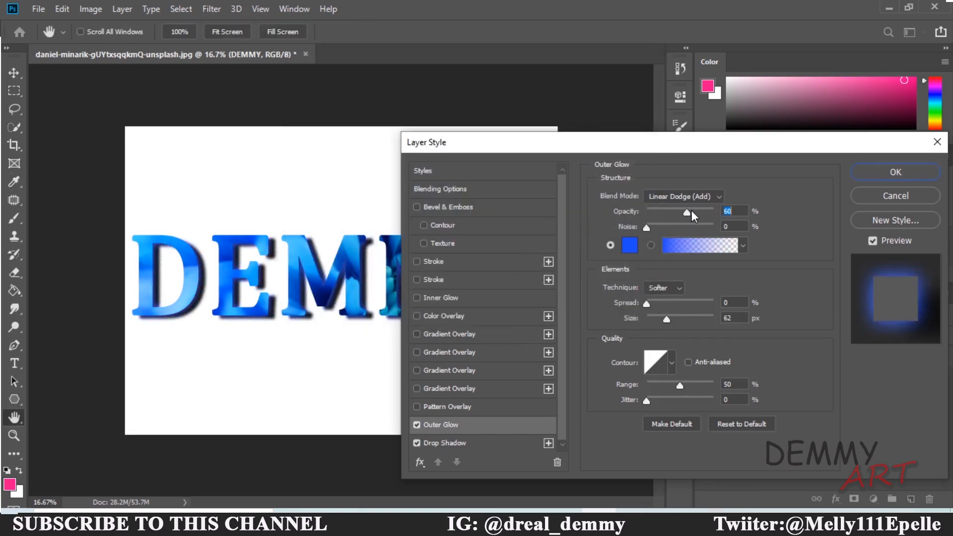
pyautogui.moveTo(687, 212); pyautogui.dragTo(669, 211)
pyautogui.moveTo(646, 303); pyautogui.dragTo(670, 318)
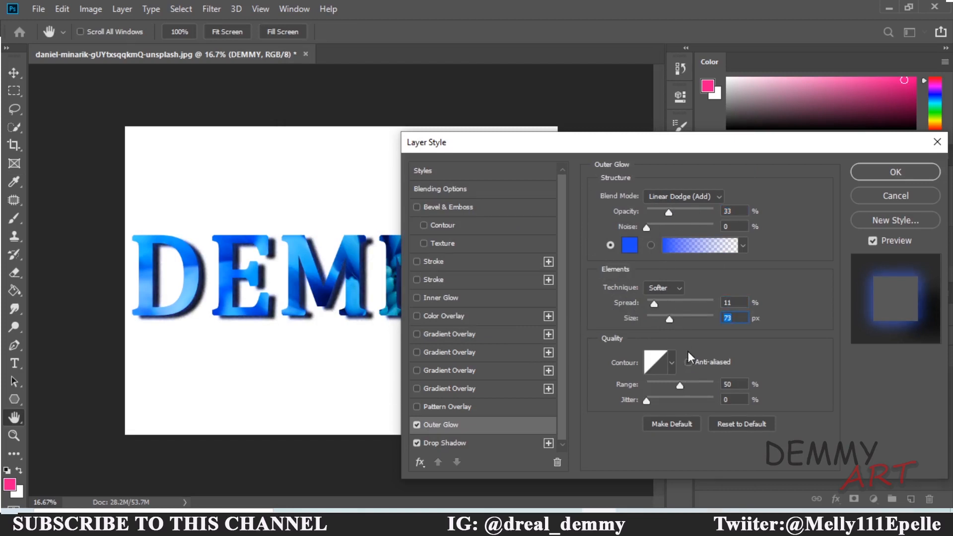
pyautogui.click(889, 172)
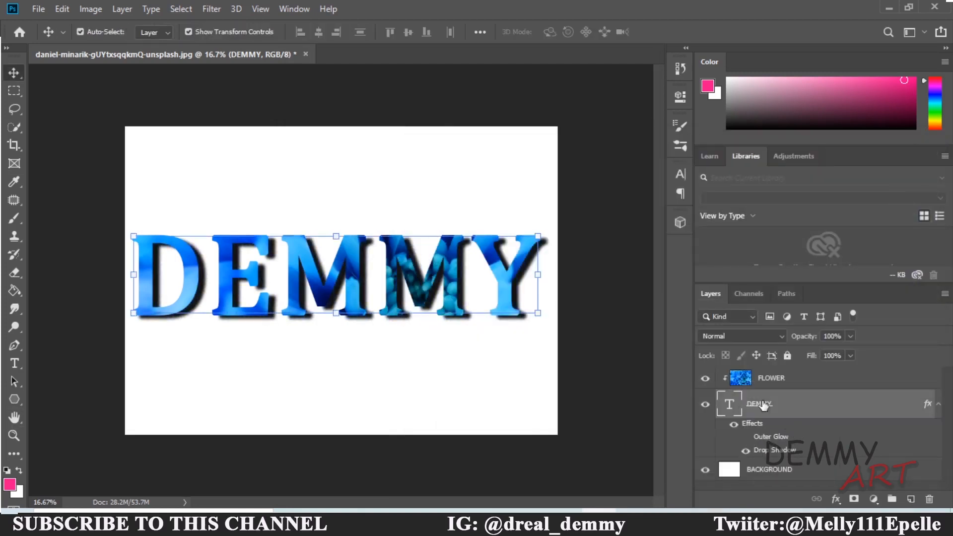
pyautogui.rightClick(780, 439)
pyautogui.click(866, 492)
pyautogui.click(838, 498)
pyautogui.click(847, 383)
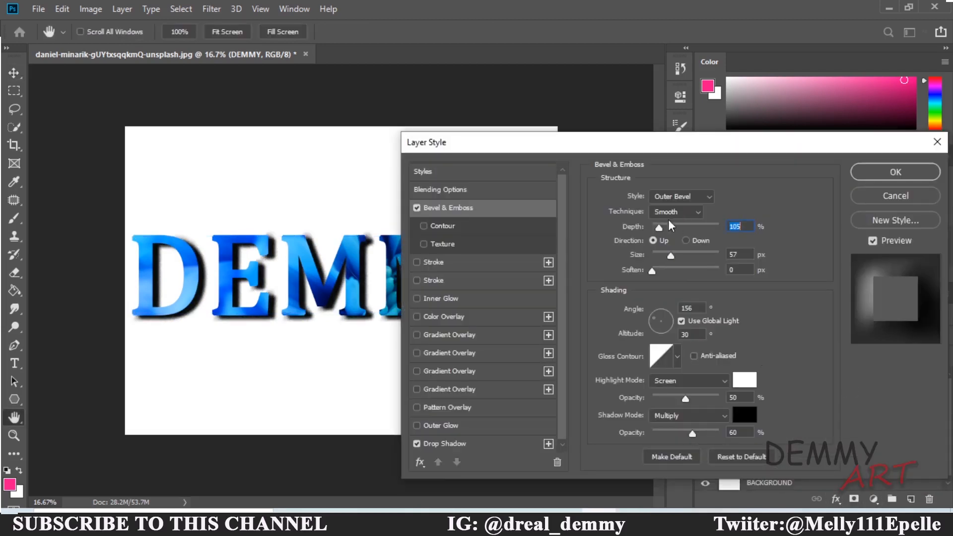
pyautogui.moveTo(668, 222); pyautogui.dragTo(656, 224)
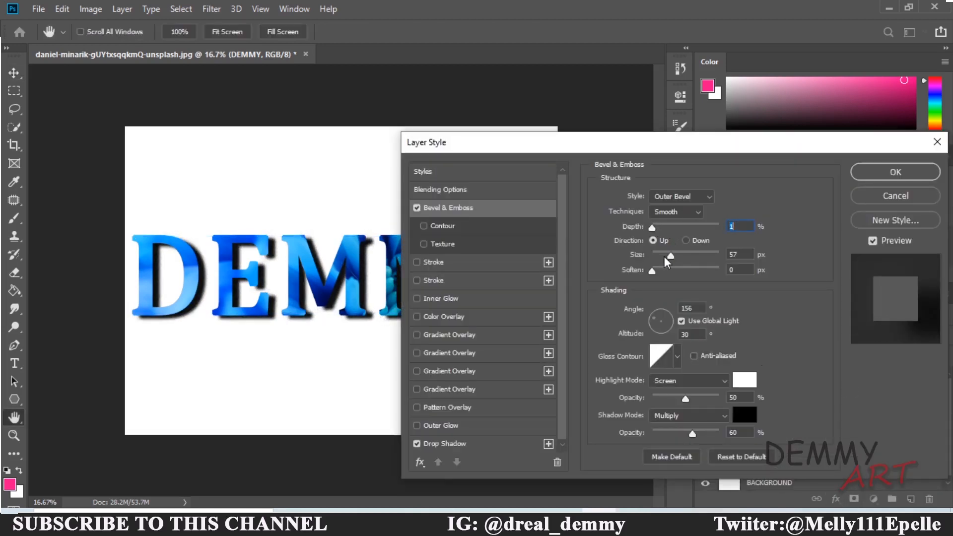
pyautogui.moveTo(664, 256); pyautogui.dragTo(650, 251)
pyautogui.click(898, 197)
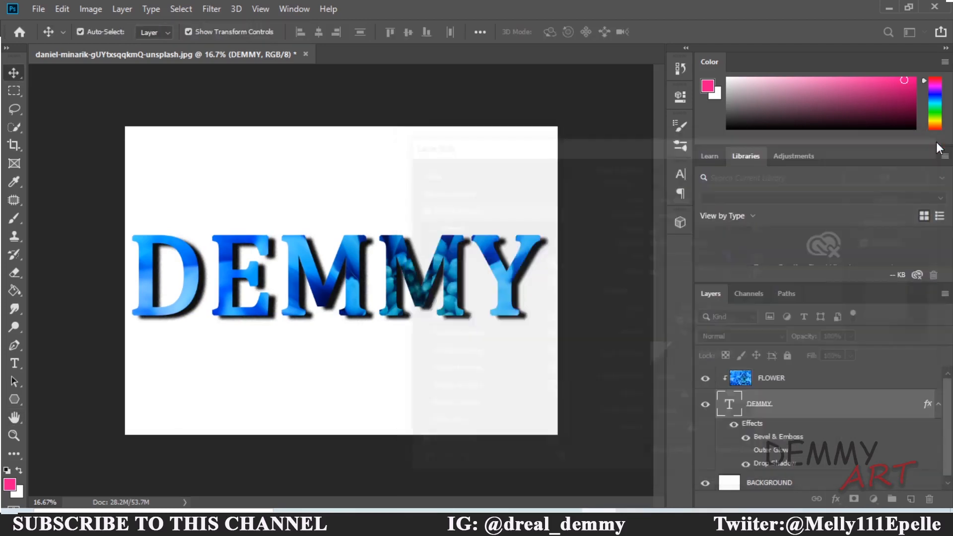
# Collapse the DEMMY layer's effects list and add a Gradient Overlay to the BACKGROUND layer, starting from the black-to-white preset.
pyautogui.click(583, 154)
pyautogui.click(937, 403)
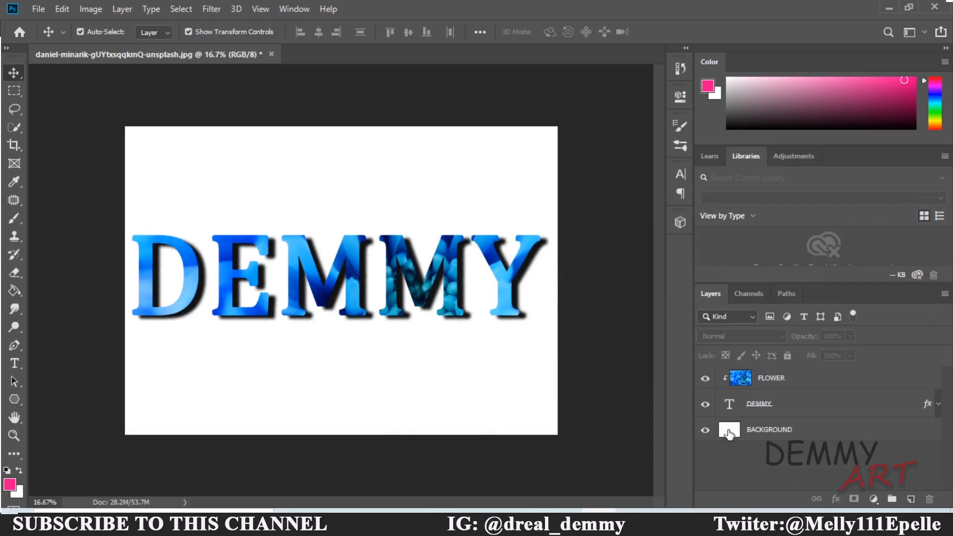
pyautogui.click(727, 435)
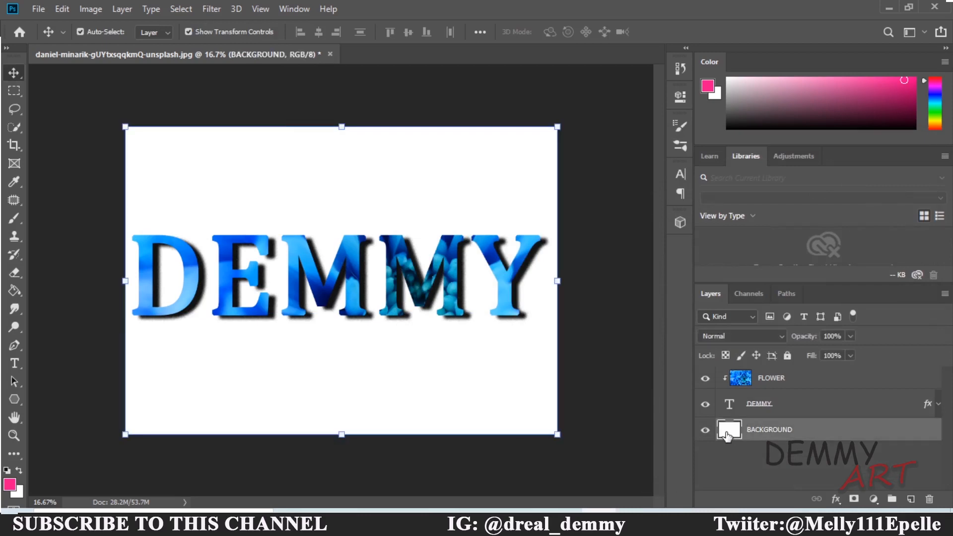
pyautogui.doubleClick(727, 435)
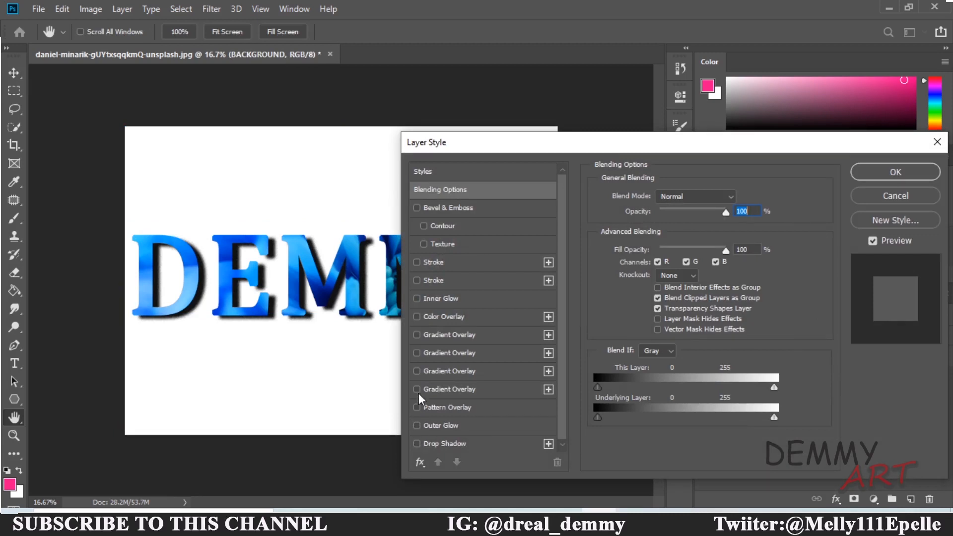
pyautogui.click(417, 372)
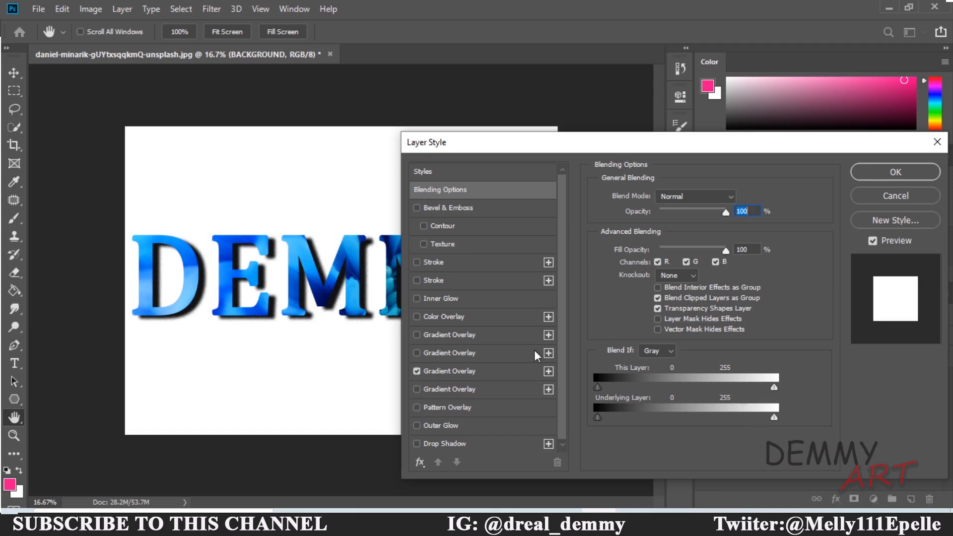
pyautogui.click(442, 370)
pyautogui.click(675, 229)
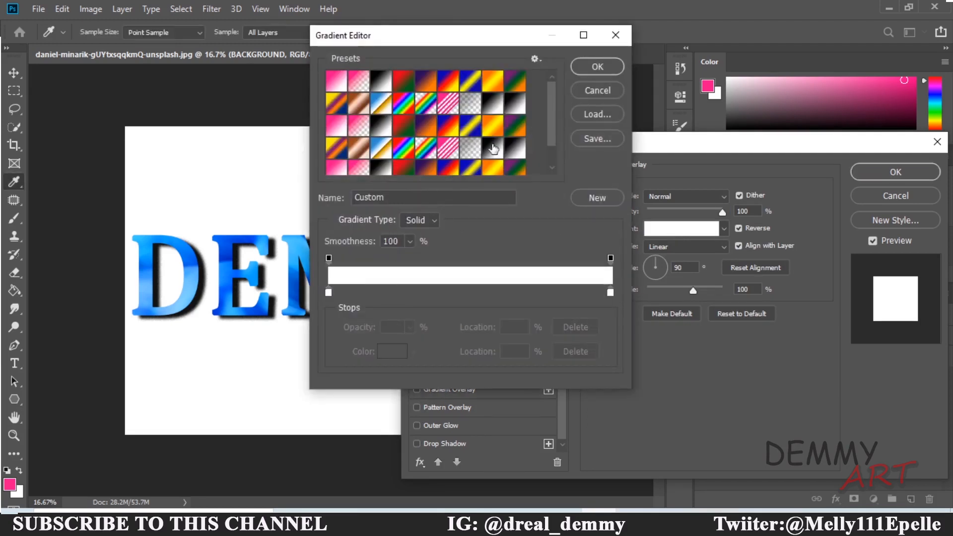
pyautogui.click(492, 104)
# Change the gradient's colour stop at 0% to a bright pink.
pyautogui.doubleClick(328, 292)
pyautogui.moveTo(358, 203); pyautogui.dragTo(352, 140)
pyautogui.moveTo(495, 156); pyautogui.dragTo(495, 133)
pyautogui.moveTo(351, 139); pyautogui.dragTo(381, 144)
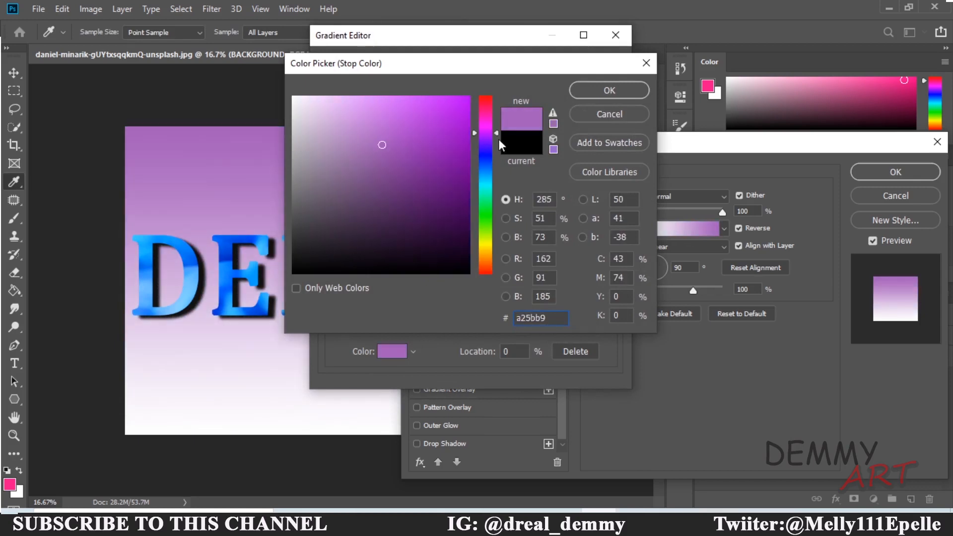
pyautogui.moveTo(496, 133); pyautogui.dragTo(496, 112)
pyautogui.click(410, 118)
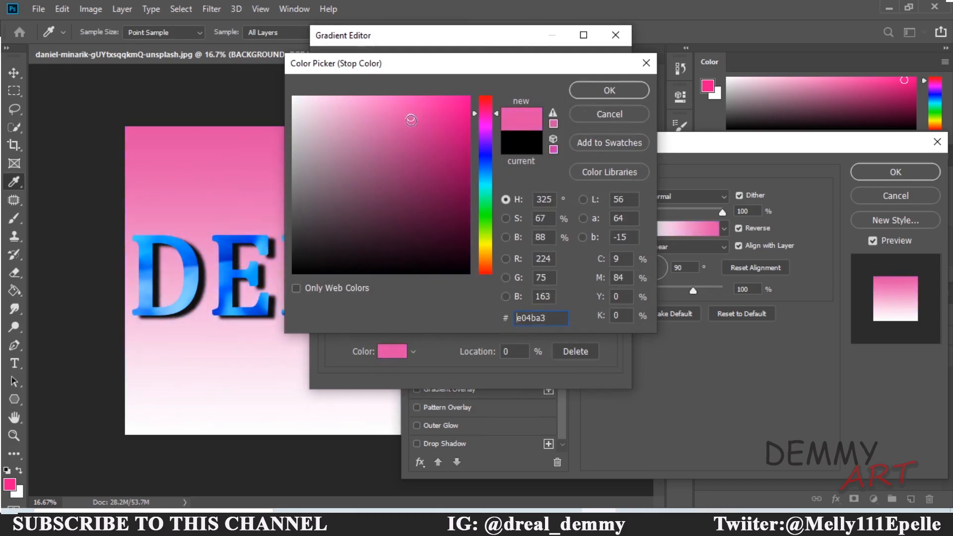
pyautogui.moveTo(411, 118)
pyautogui.mouseDown()
pyautogui.moveTo(418, 123)
pyautogui.moveTo(405, 112)
pyautogui.mouseUp()
pyautogui.click(598, 90)
# Change the gradient's colour stop at 100% to purple.
pyautogui.doubleClick(610, 292)
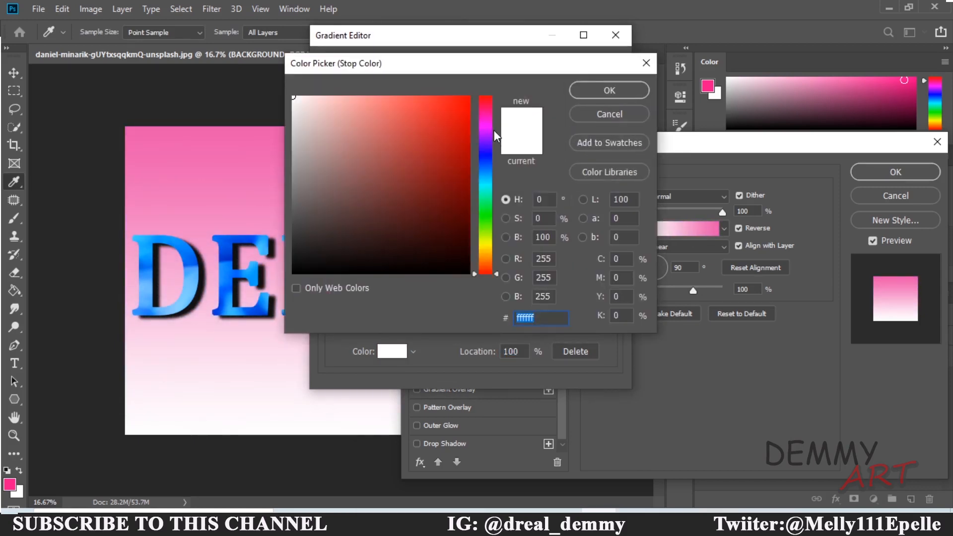
pyautogui.click(486, 128)
pyautogui.click(438, 234)
pyautogui.moveTo(438, 235)
pyautogui.mouseDown()
pyautogui.moveTo(418, 180)
pyautogui.moveTo(436, 163)
pyautogui.mouseUp()
pyautogui.click(600, 90)
# Accept the pink-to-purple gradient, set the Gradient Overlay opacity to 67% and apply the layer style.
pyautogui.click(433, 222)
pyautogui.click(433, 222)
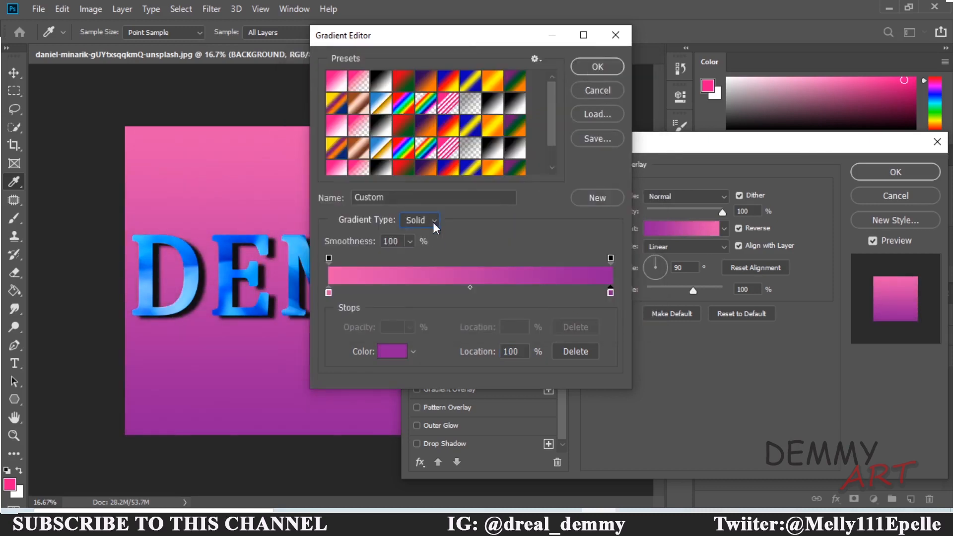
pyautogui.click(598, 70)
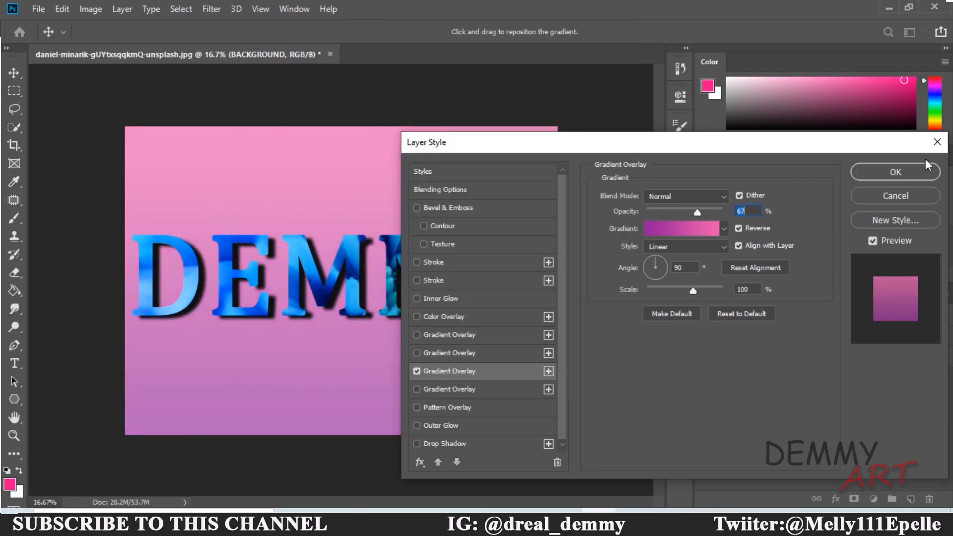
pyautogui.click(895, 172)
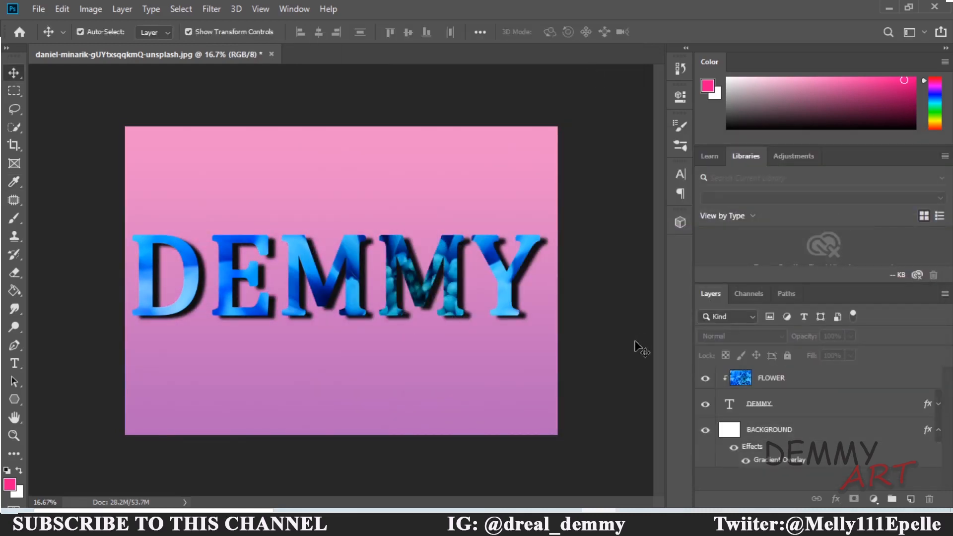
# Add a Pattern Overlay with the diagonal line pattern to the BACKGROUND layer and review its Gradient Overlay settings.
pyautogui.click(783, 431)
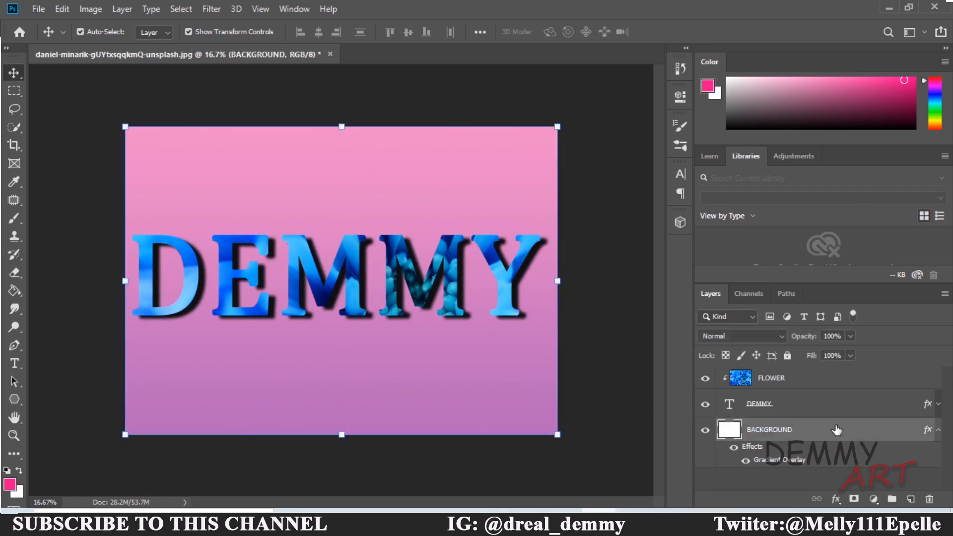
pyautogui.doubleClick(836, 430)
pyautogui.click(456, 408)
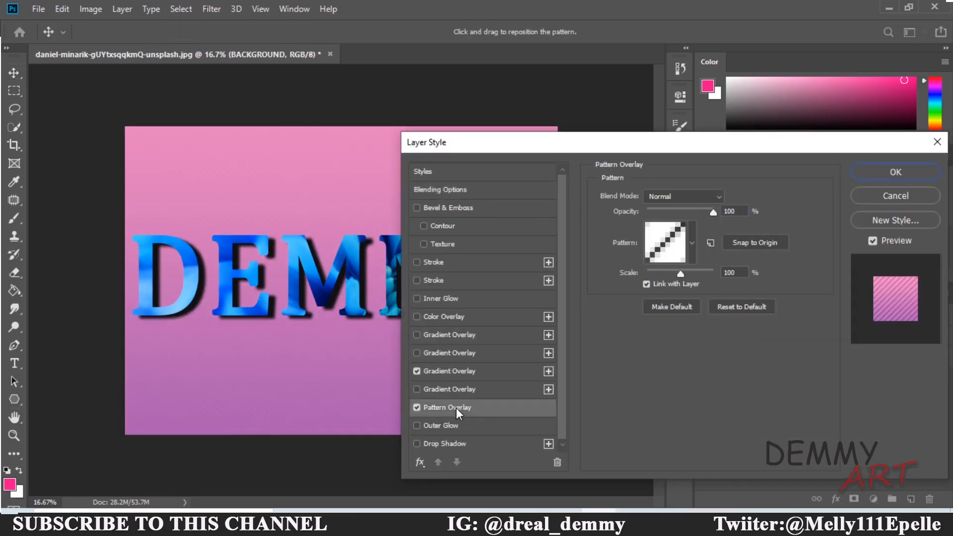
pyautogui.click(458, 370)
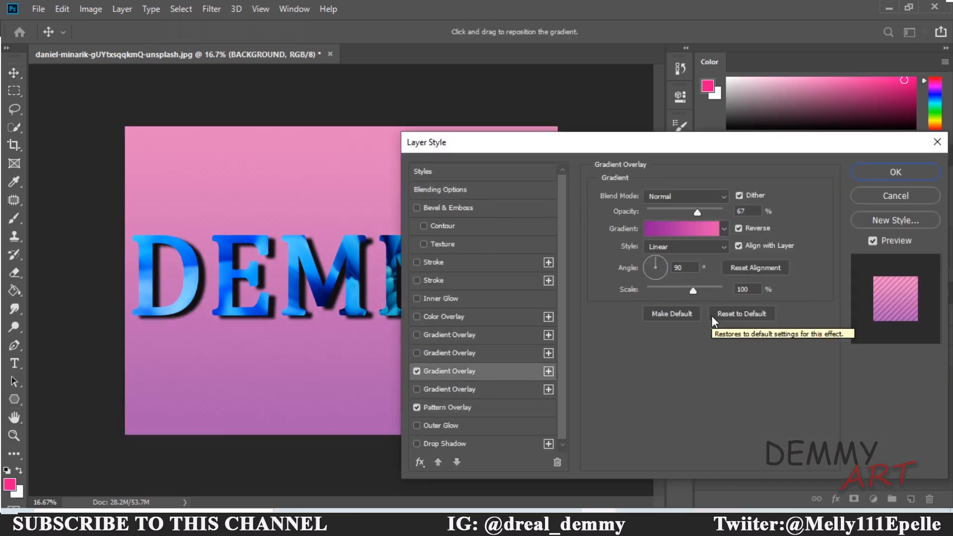
# Add a grey inside Stroke to the BACKGROUND layer with 38 px size and 77% opacity.
pyautogui.click(469, 265)
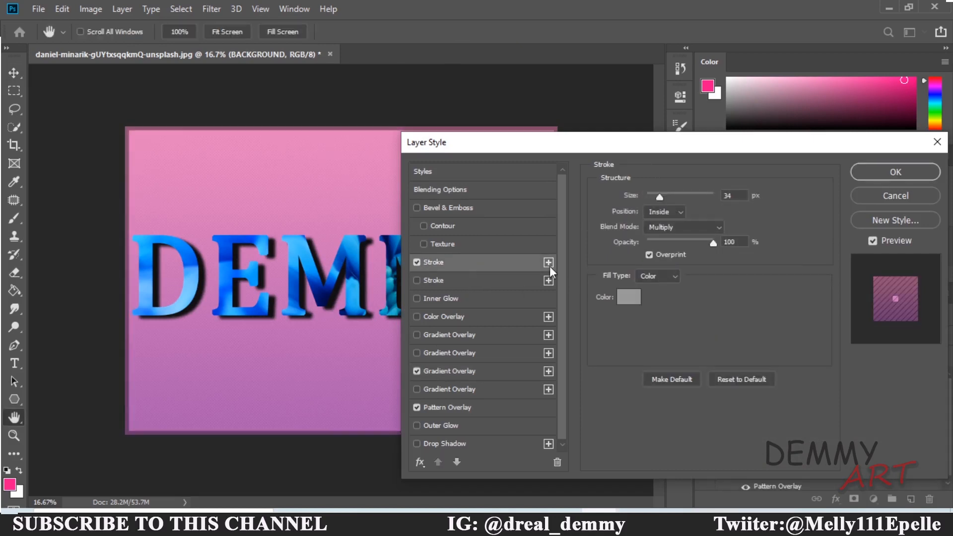
pyautogui.moveTo(711, 241); pyautogui.dragTo(698, 241)
pyautogui.moveTo(658, 197)
pyautogui.mouseDown()
pyautogui.moveTo(681, 198)
pyautogui.moveTo(651, 198)
pyautogui.moveTo(661, 198)
pyautogui.mouseUp()
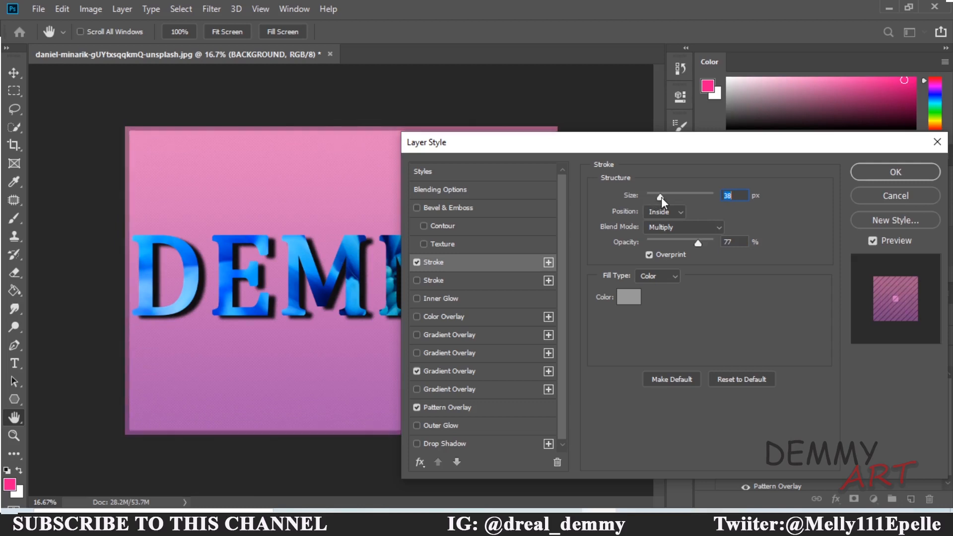
pyautogui.click(629, 297)
pyautogui.click(593, 93)
# Try the Normal blend mode on the background stroke and return it to Multiply.
pyautogui.click(682, 227)
pyautogui.click(681, 171)
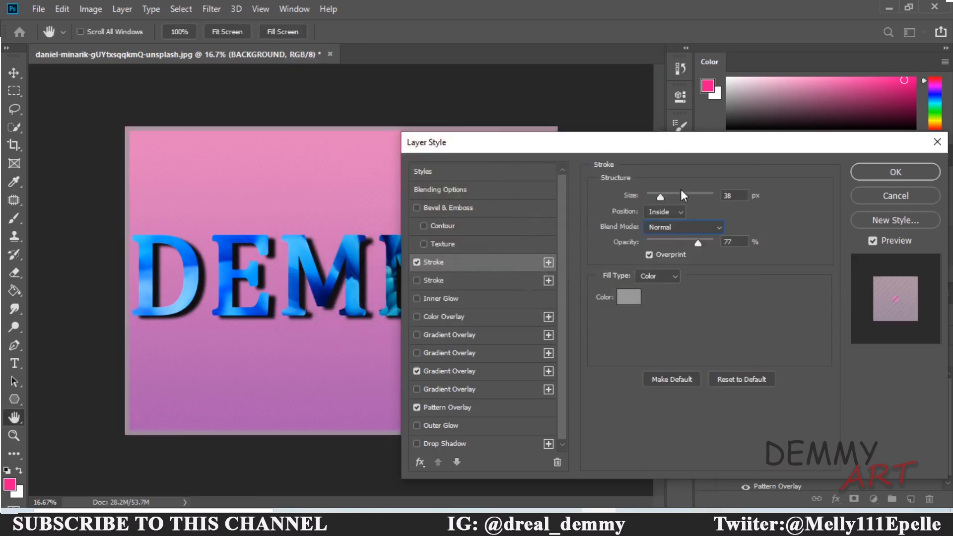
pyautogui.click(681, 227)
pyautogui.click(662, 276)
pyautogui.click(682, 228)
pyautogui.click(679, 214)
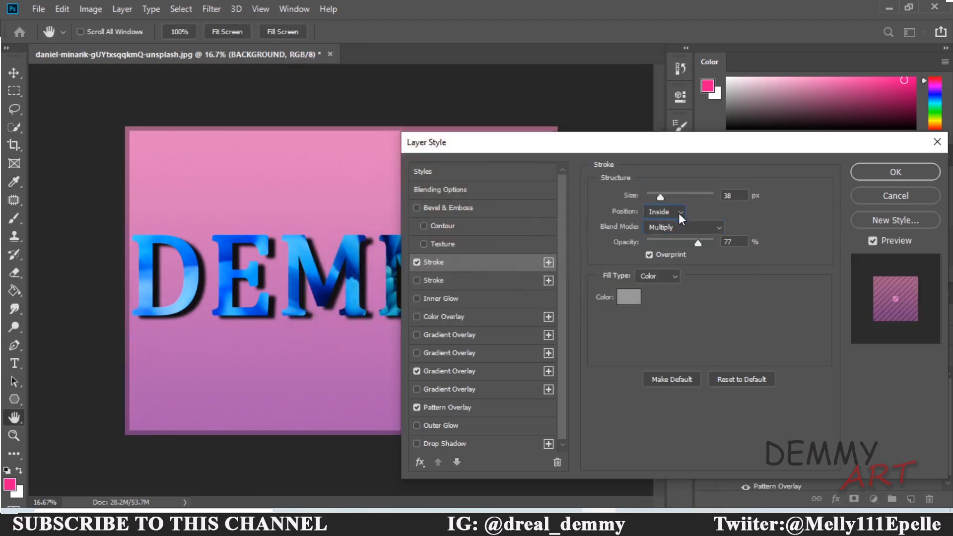
# Try other stroke positions including Outside, return the stroke to Inside, and apply the BACKGROUND layer's style.
pyautogui.click(678, 213)
pyautogui.click(672, 222)
pyautogui.click(670, 213)
pyautogui.click(672, 244)
pyautogui.click(674, 213)
pyautogui.click(673, 223)
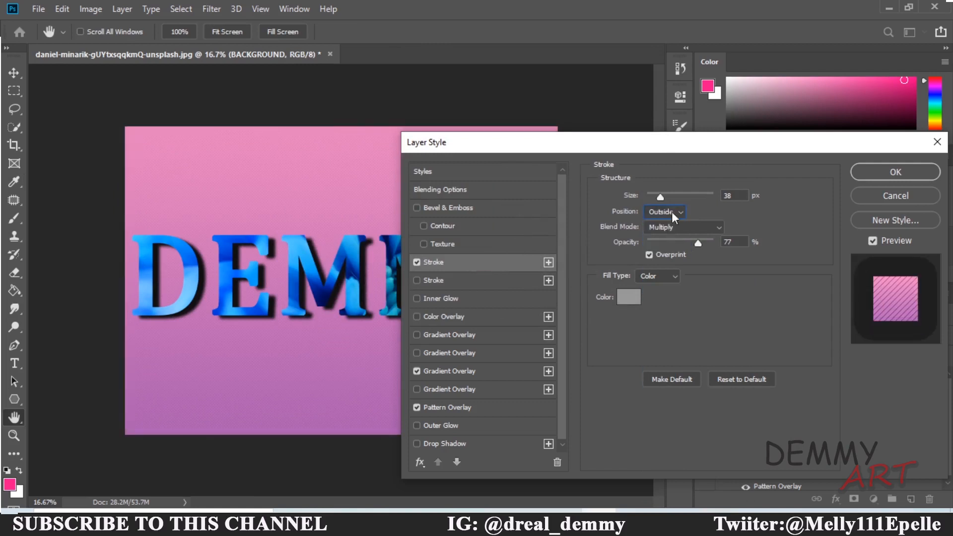
pyautogui.click(673, 214)
pyautogui.click(673, 234)
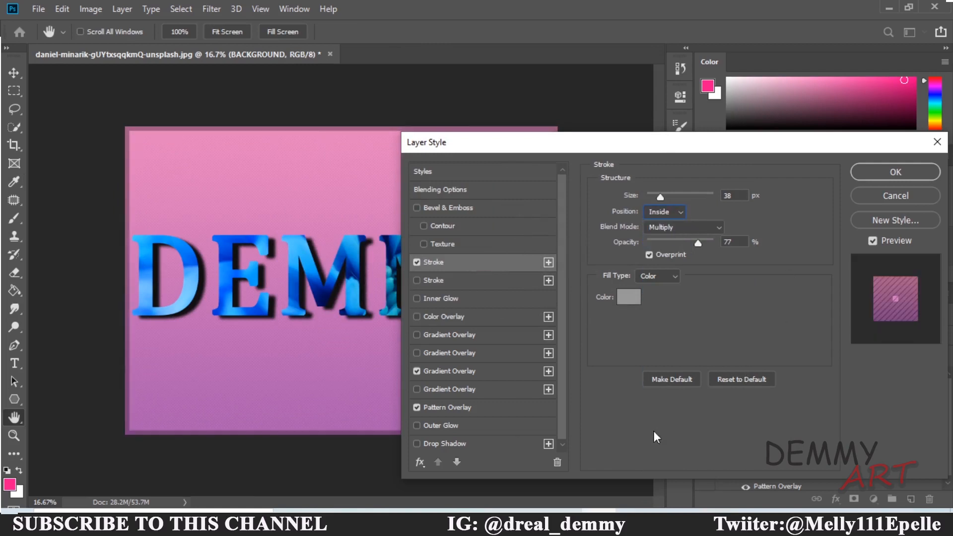
pyautogui.click(910, 168)
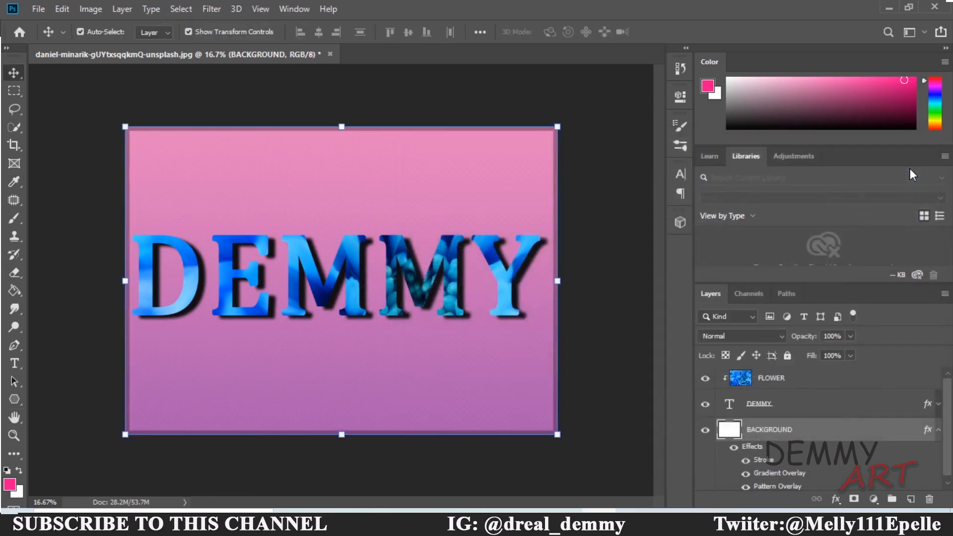
pyautogui.click(597, 276)
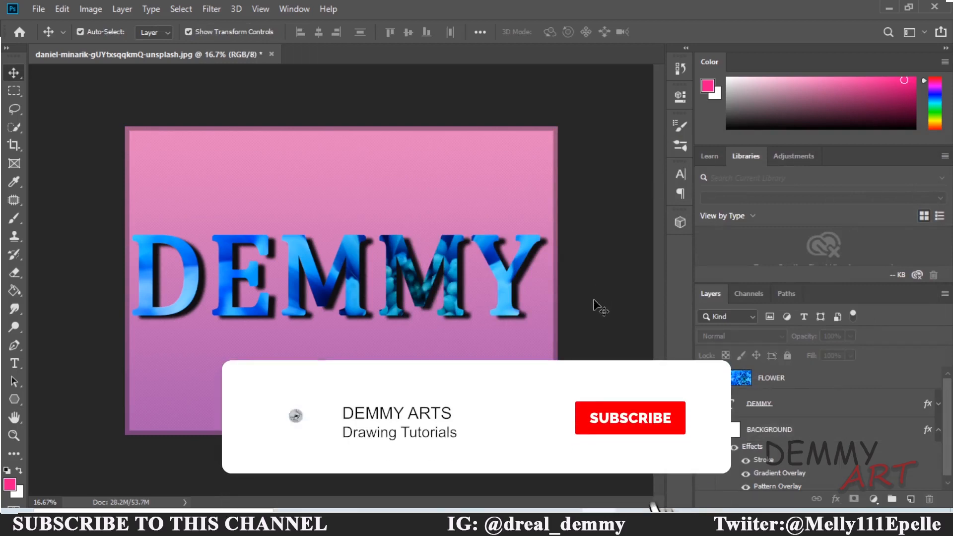